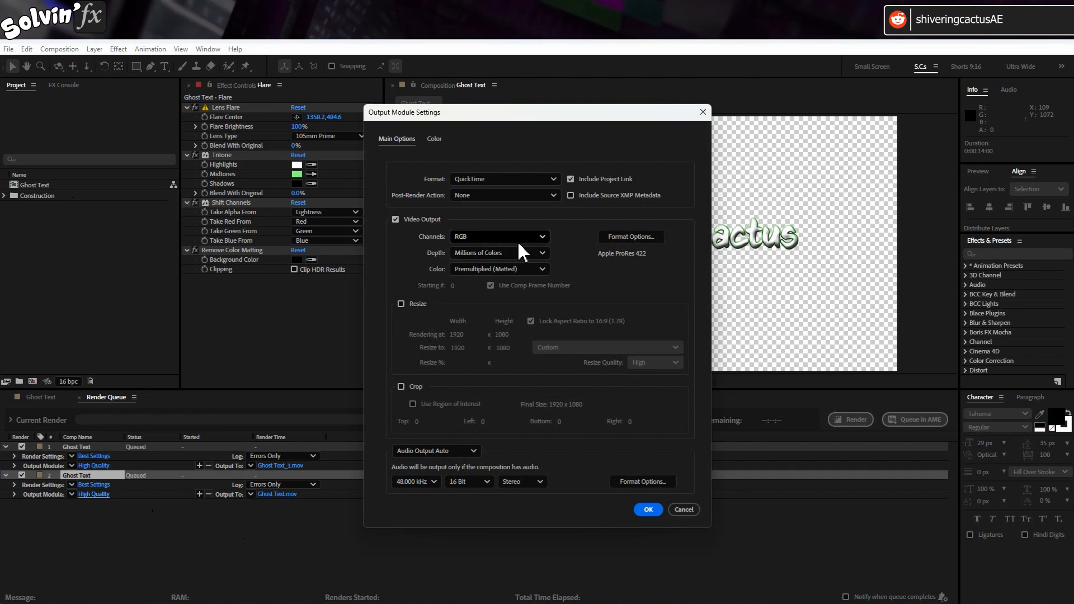
- Set the video output channels of the second Ghost Text render item to Alpha
click(517, 240)
click(519, 269)
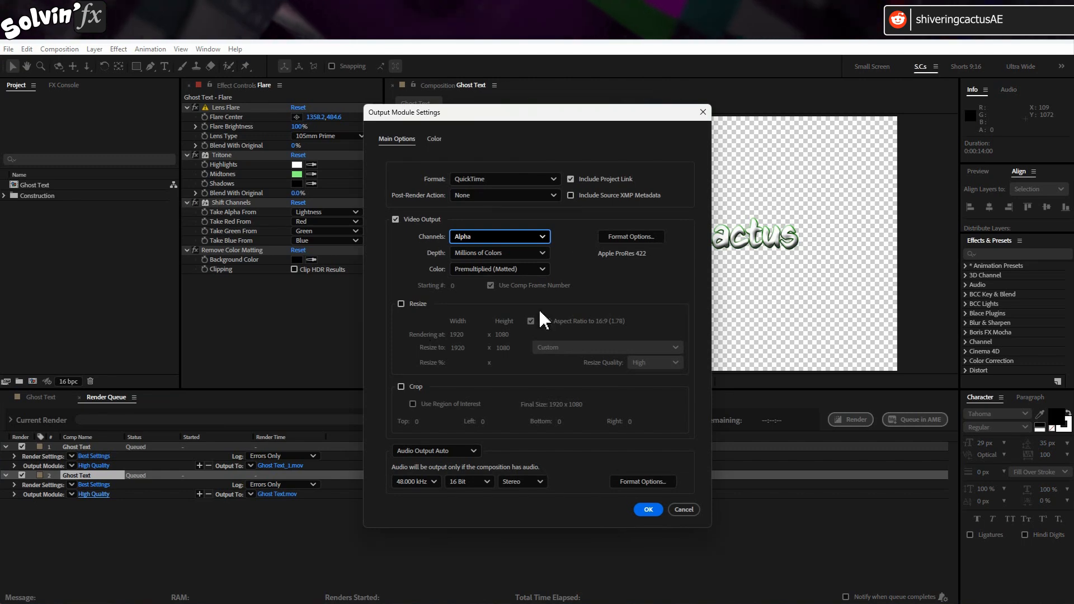
click(648, 509)
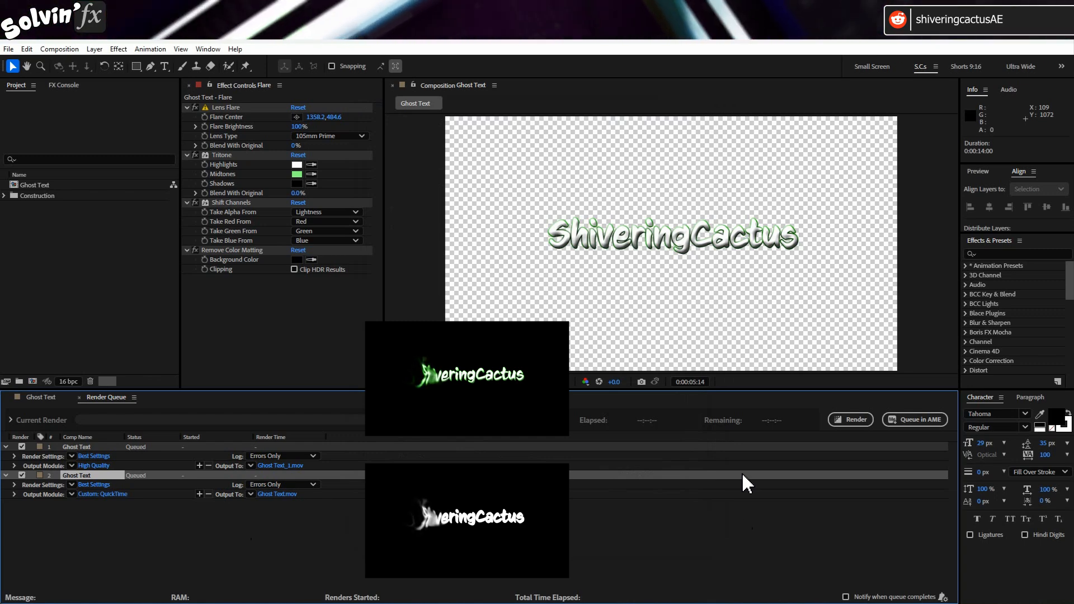
- Export the Ghost Text composition to the Adobe Media Encoder queue
click(29, 397)
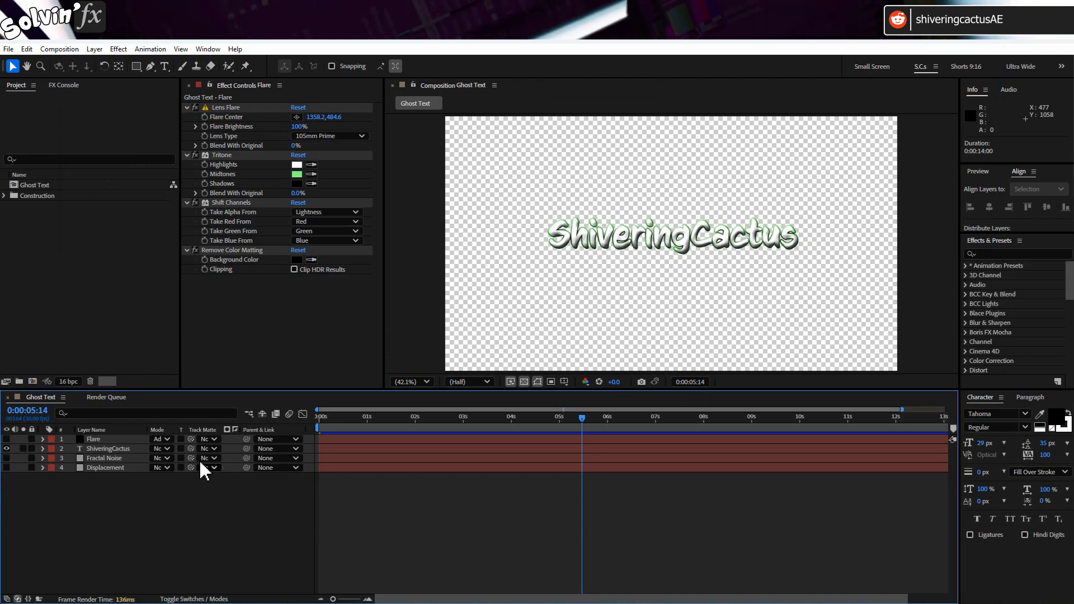
click(9, 49)
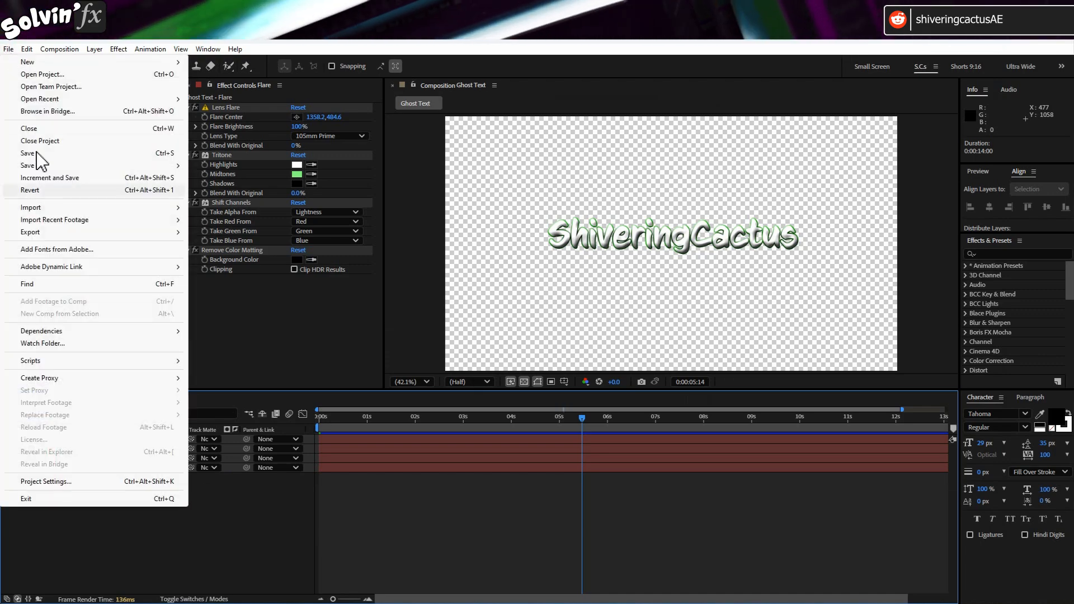
mouse_move(65, 239)
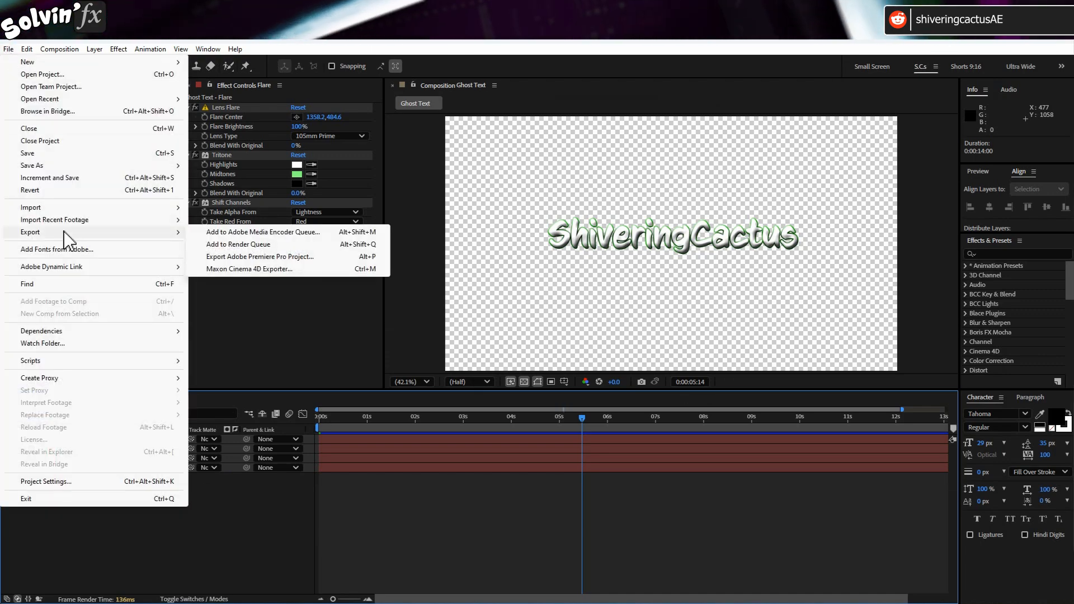
click(350, 233)
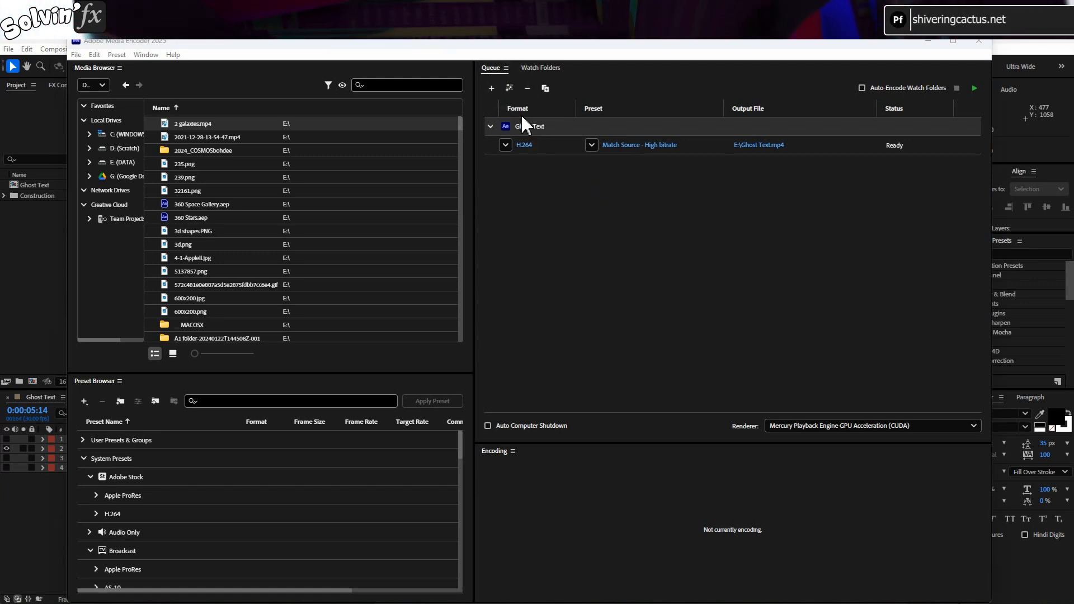
- Add a second Ghost Text output set to Render Alpha Channel Only, and start encoding the queue
click(509, 88)
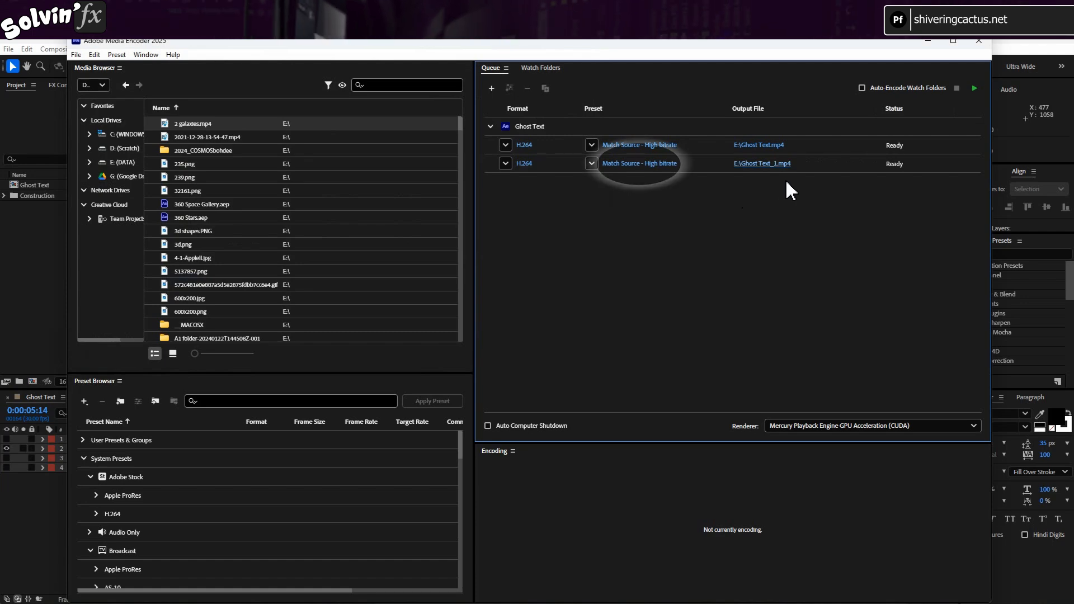
click(650, 164)
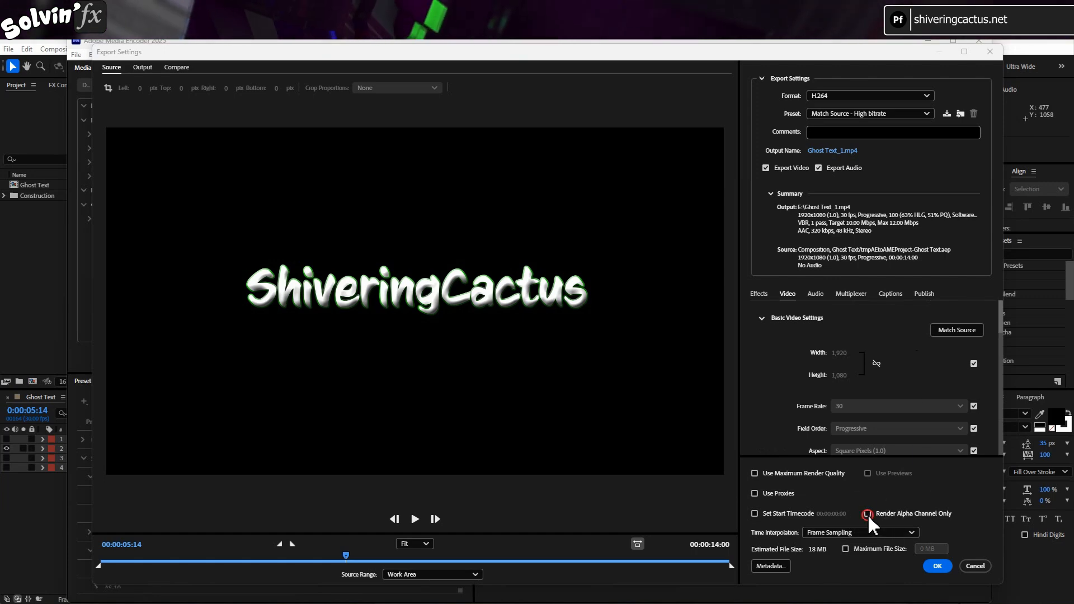
click(938, 567)
click(974, 88)
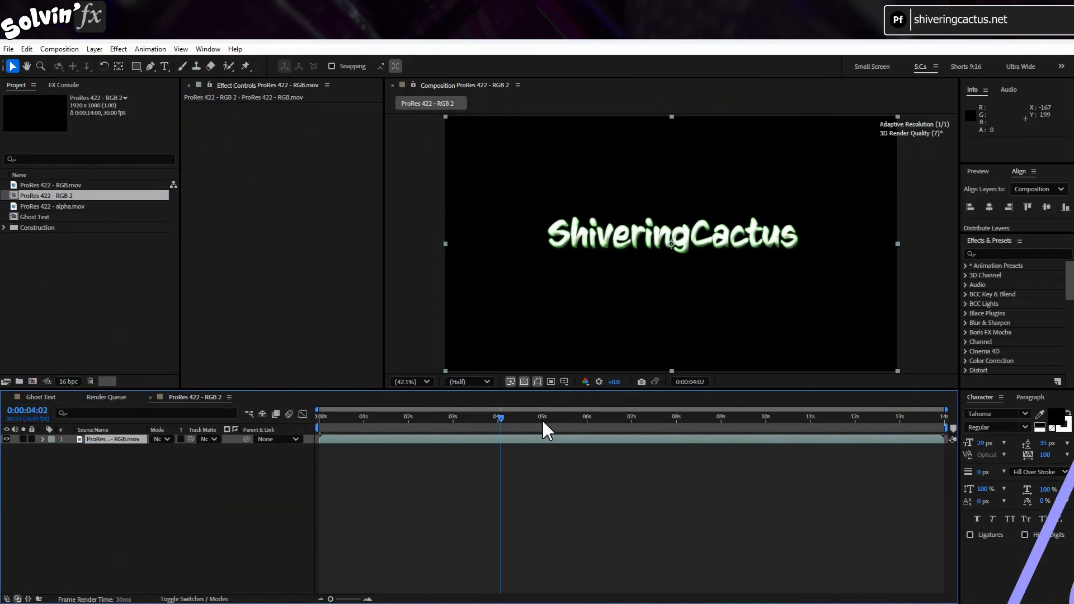
- In After Effects, place ProRes 422 - alpha.mov above the RGB layer in the ProRes 422 - RGB 2 composition, starting at frame 0
drag(541, 418, 482, 419)
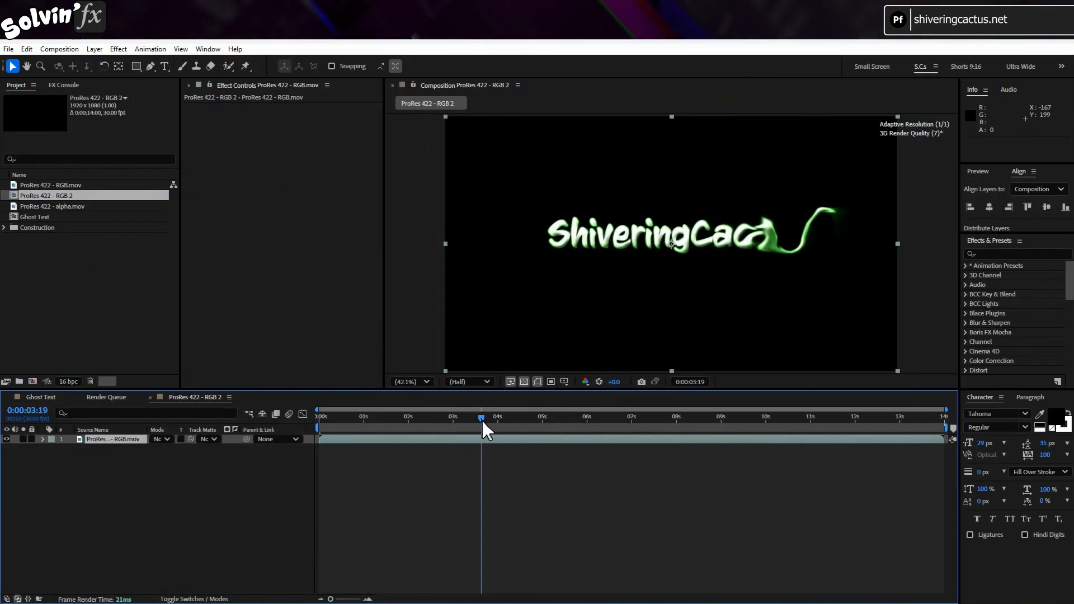
drag(62, 206, 87, 439)
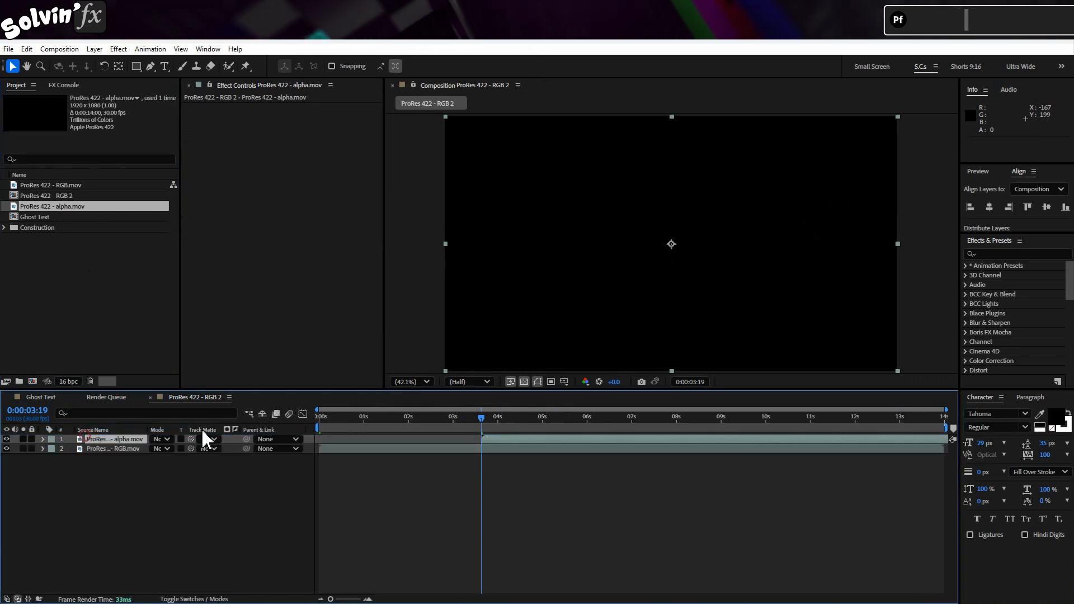
drag(506, 440, 348, 438)
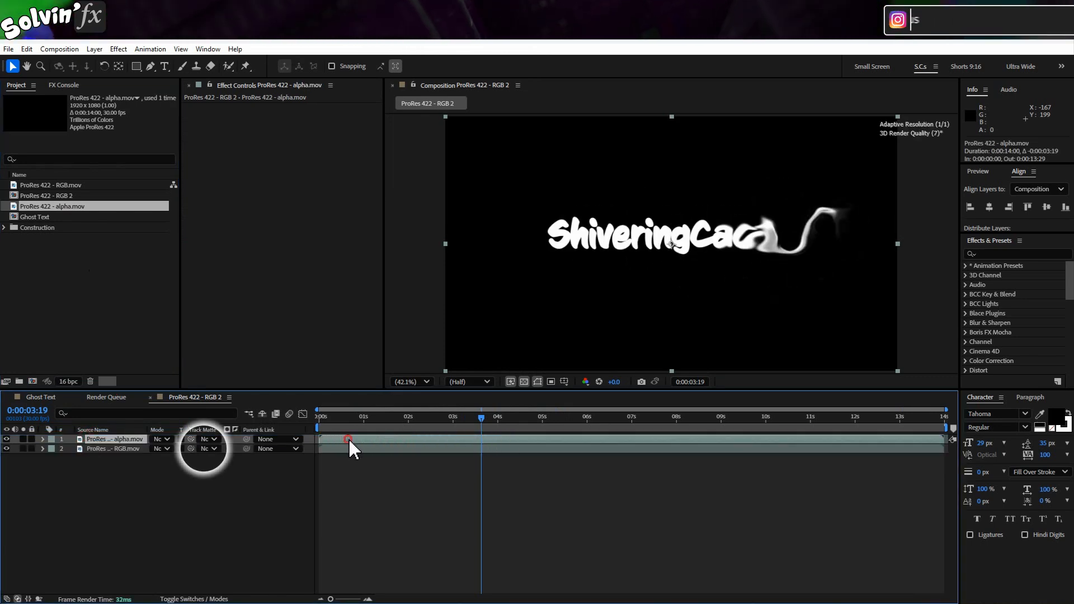
- Use ProRes 422 - alpha.mov as the RGB layer's luma track matte and scrub through the result
click(214, 448)
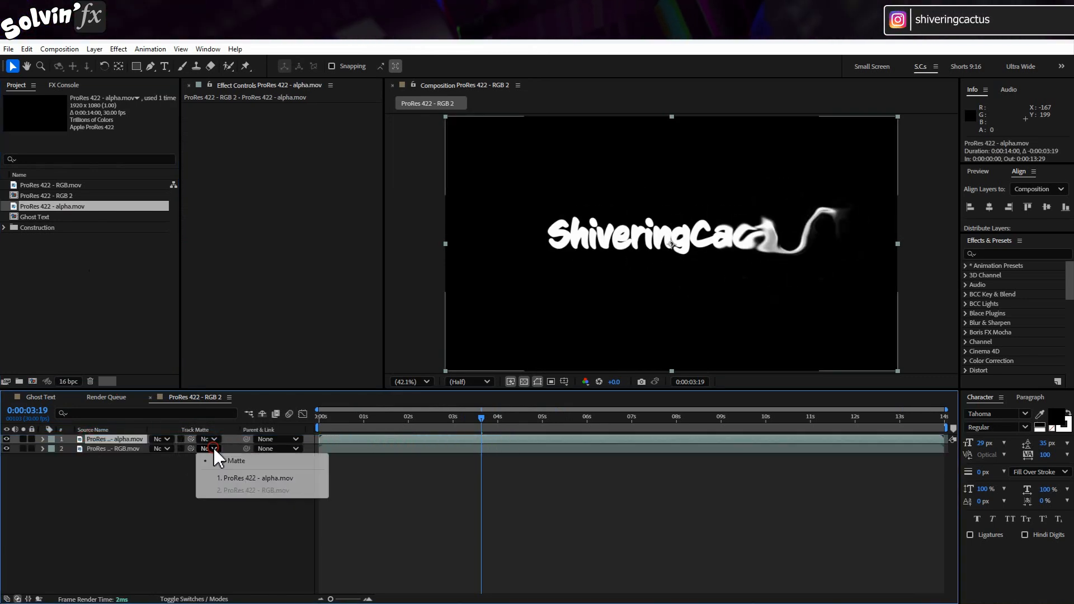
click(307, 477)
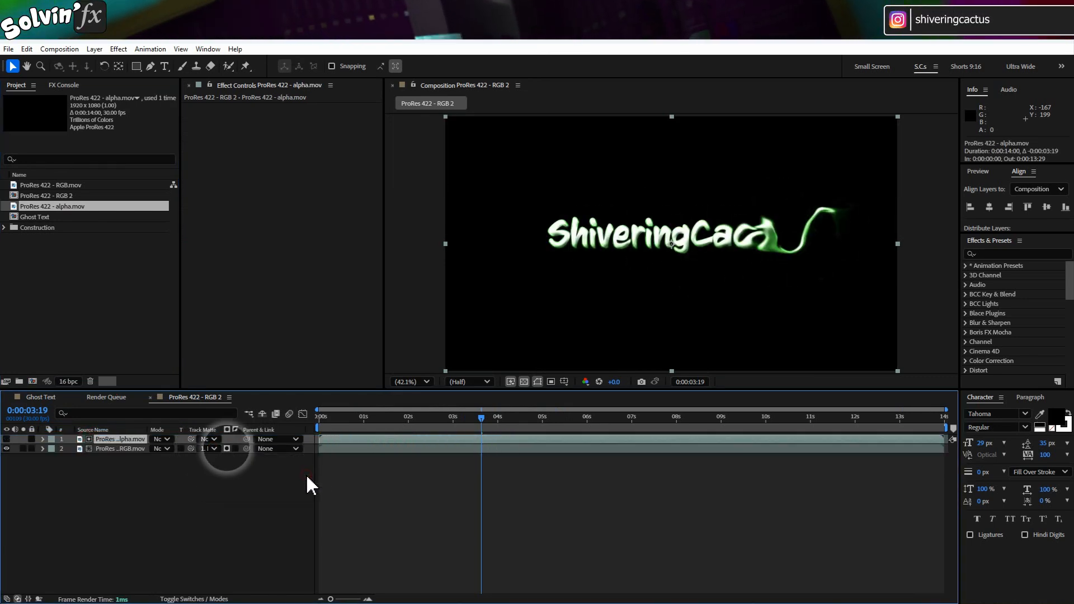
click(226, 448)
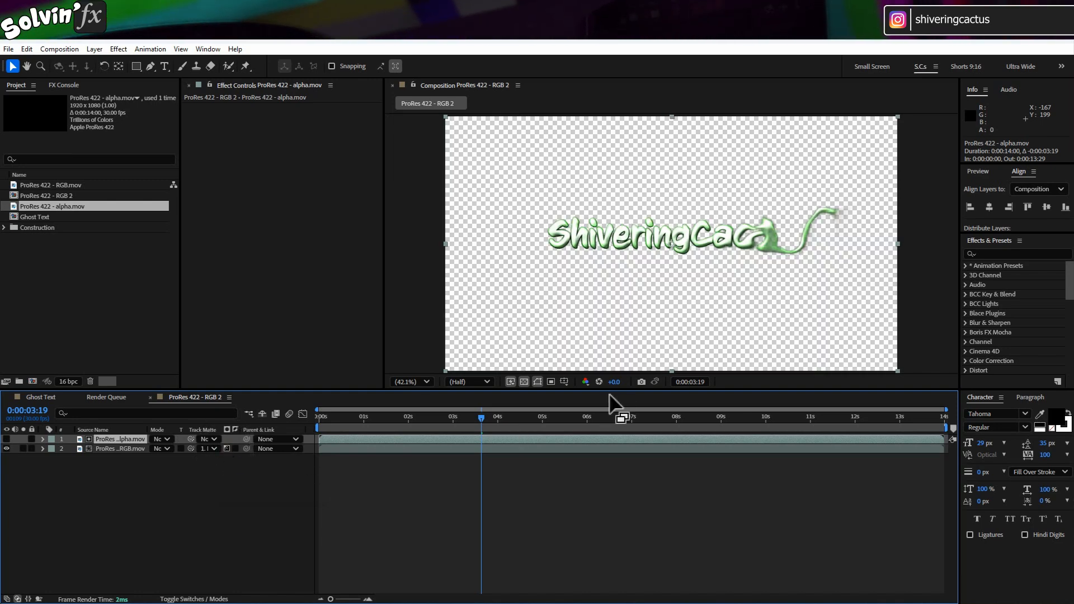
drag(474, 423, 747, 414)
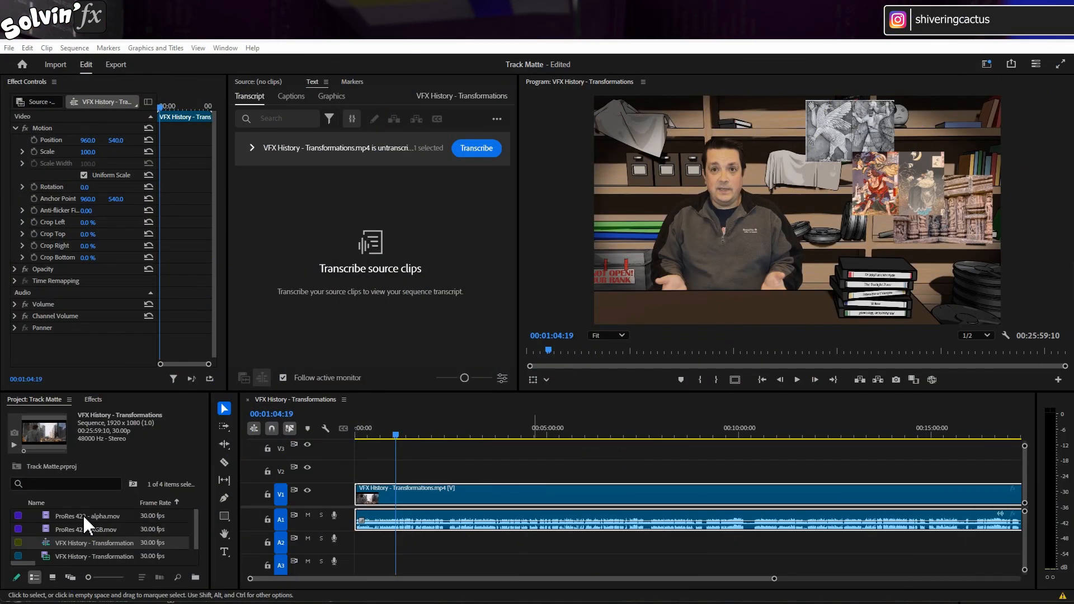
- In Premiere Pro, place ProRes 422 - RGB.mov on V2 and ProRes 422 - alpha.mov on V3 at the playhead, 00:01:04:19
drag(87, 518, 92, 520)
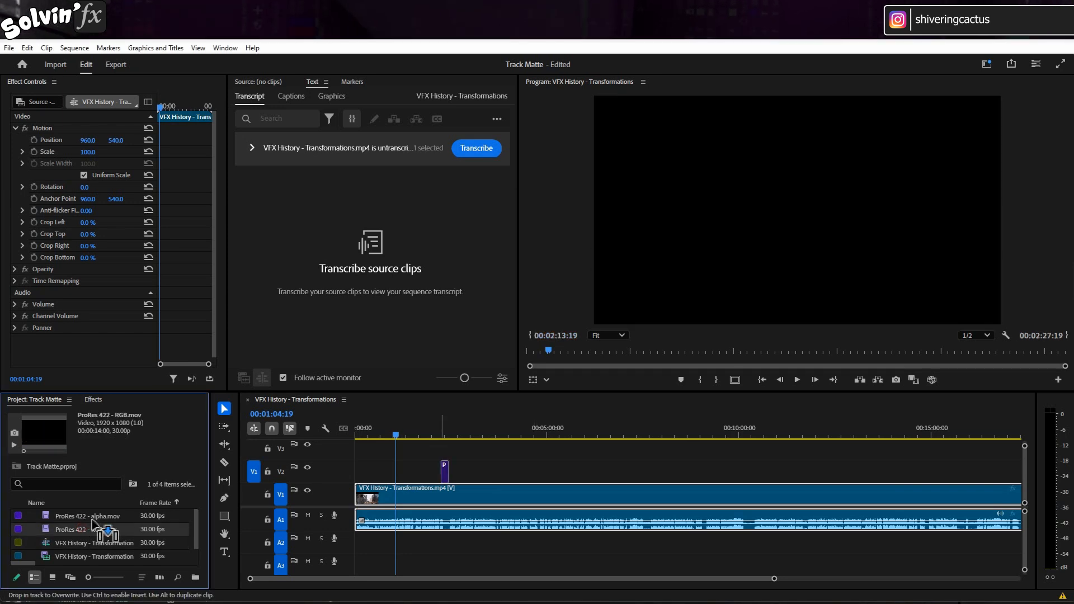
drag(401, 478, 400, 477)
drag(87, 516, 399, 448)
drag(774, 576, 400, 578)
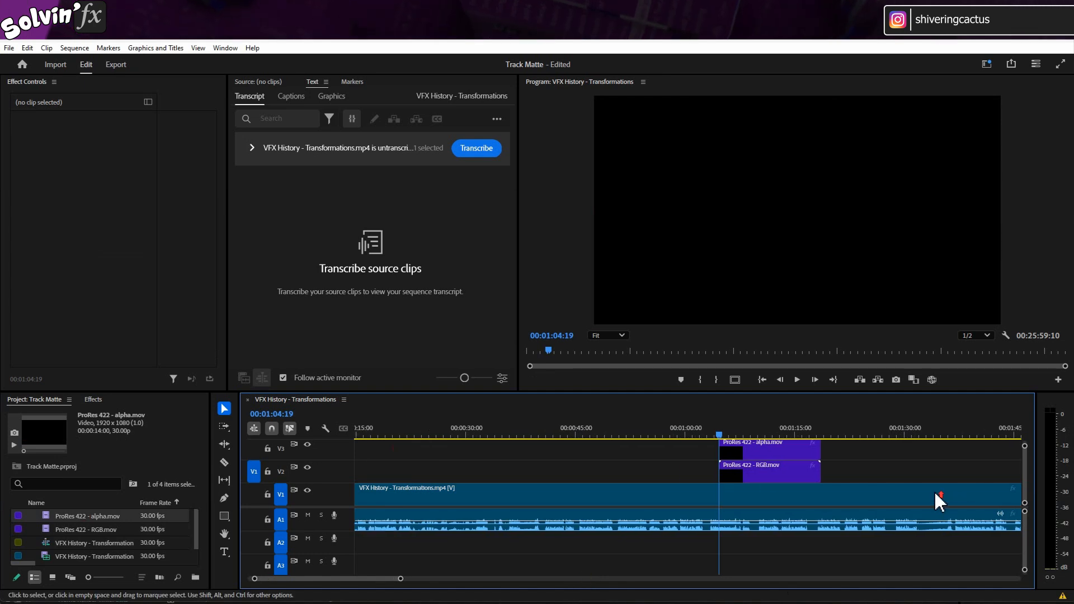
- Find the Track Matte Key effect and apply it to the ProRes 422 - RGB.mov clip on V2
click(803, 476)
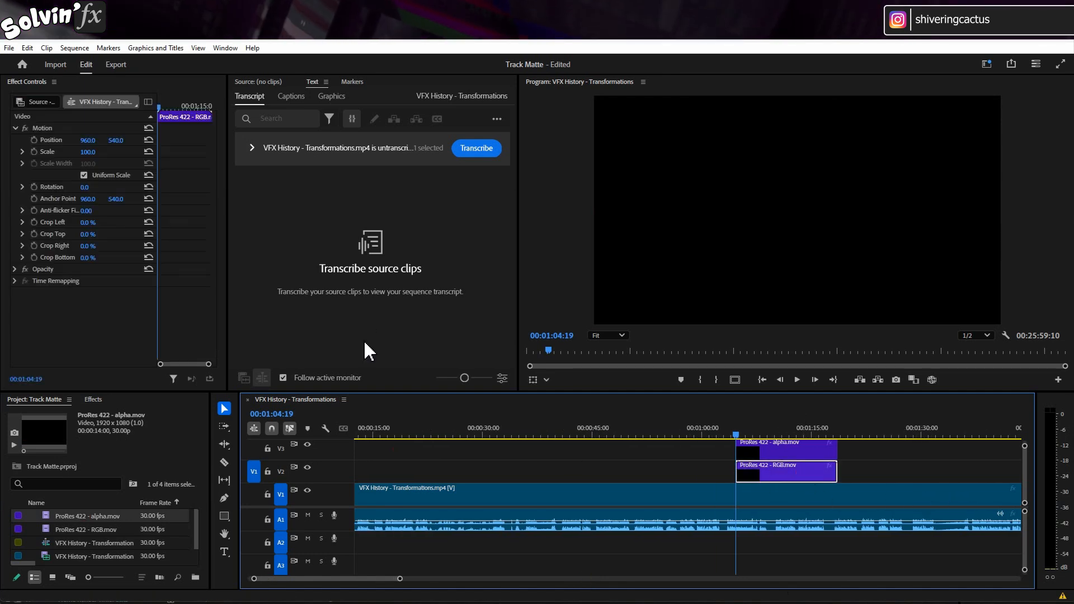
click(92, 400)
click(84, 418)
text(tra)
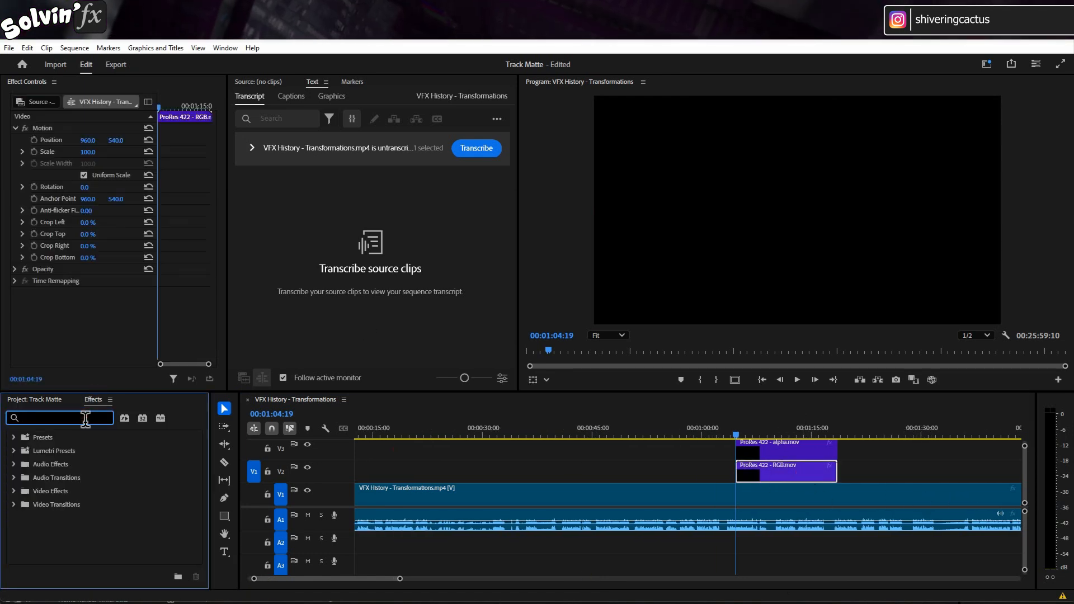
text(ck matt)
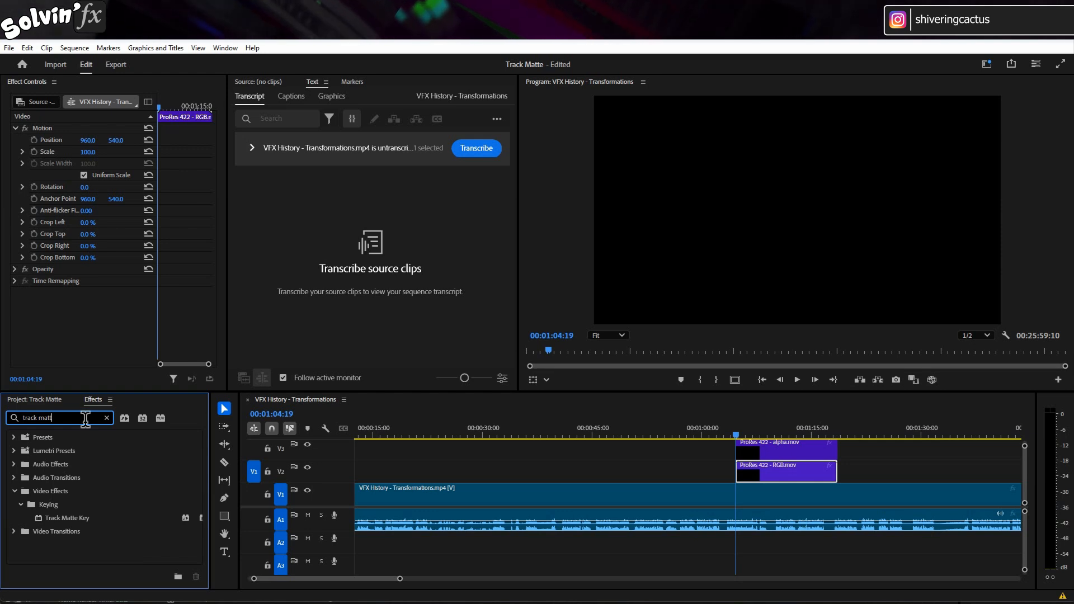
drag(84, 518, 94, 327)
drag(230, 307, 367, 307)
drag(164, 312, 276, 309)
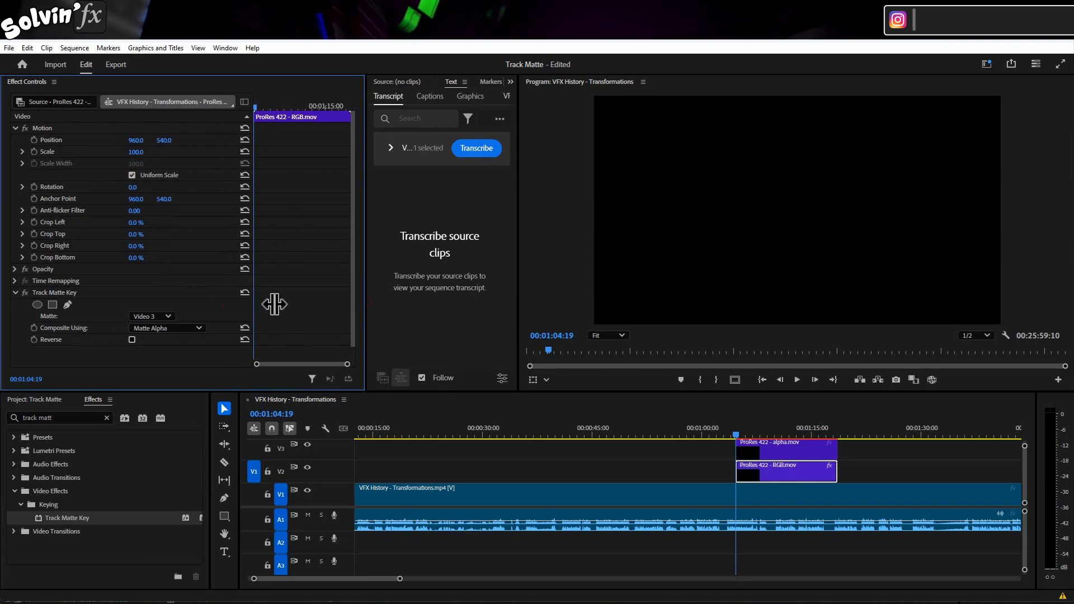
- Set the Track Matte Key's matte to Video 3, composited using Matte Luma, and scrub through the clip
click(164, 316)
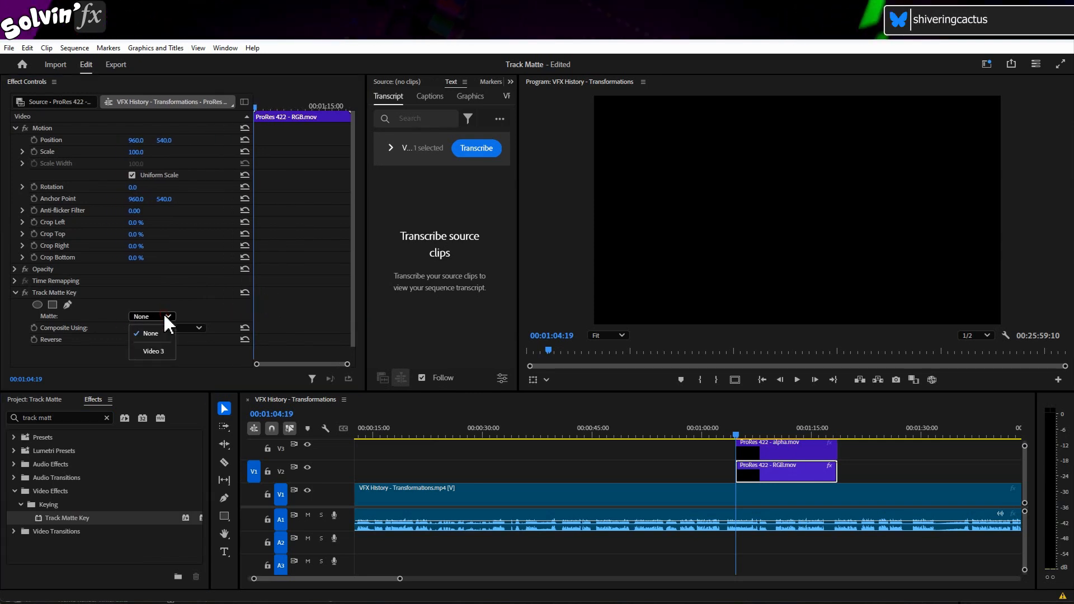
click(167, 348)
click(200, 327)
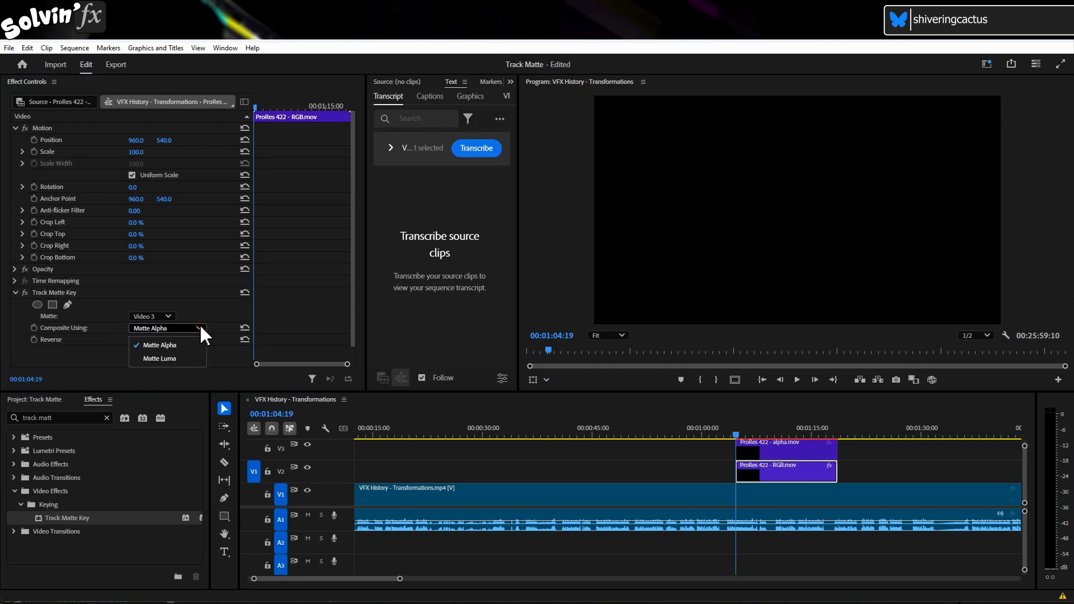
click(186, 359)
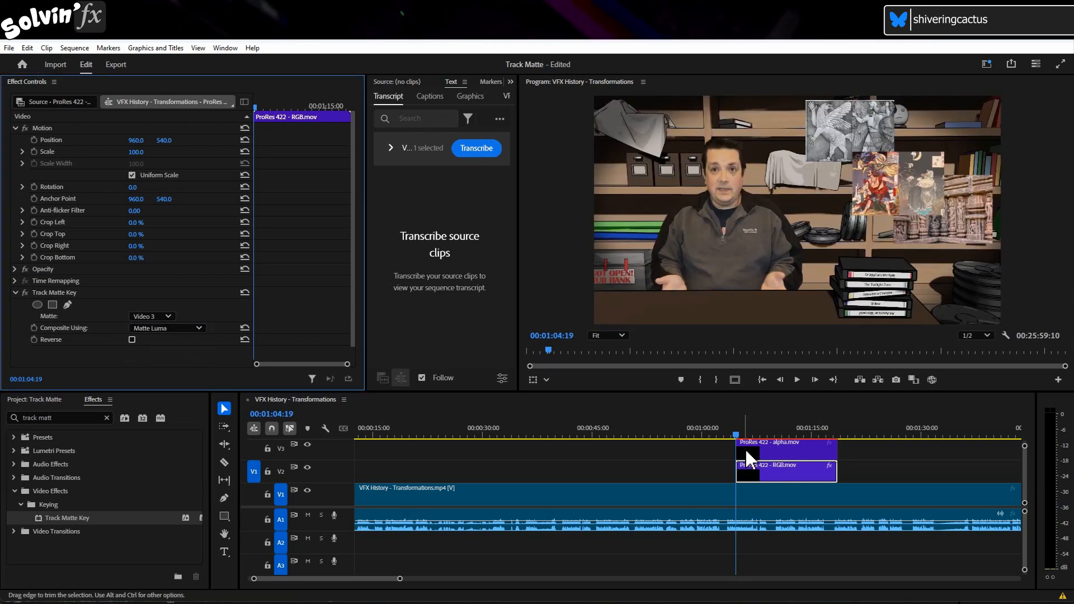
drag(737, 435, 772, 434)
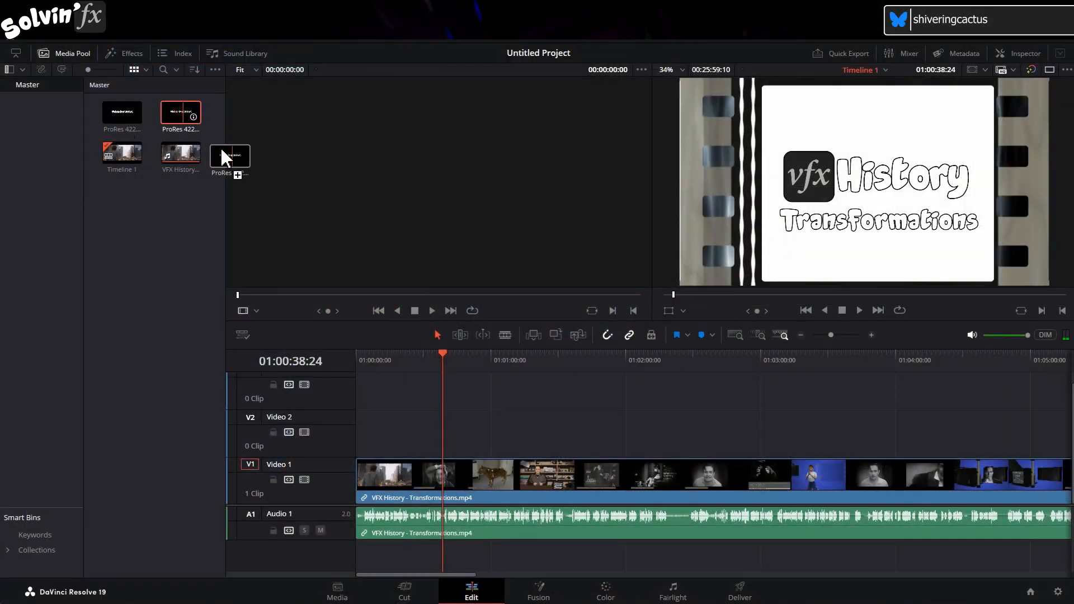
- In DaVinci Resolve, stack the ProRes 422 RGB clip on Video 3 directly above the alpha clip on Video 2
drag(224, 157, 455, 390)
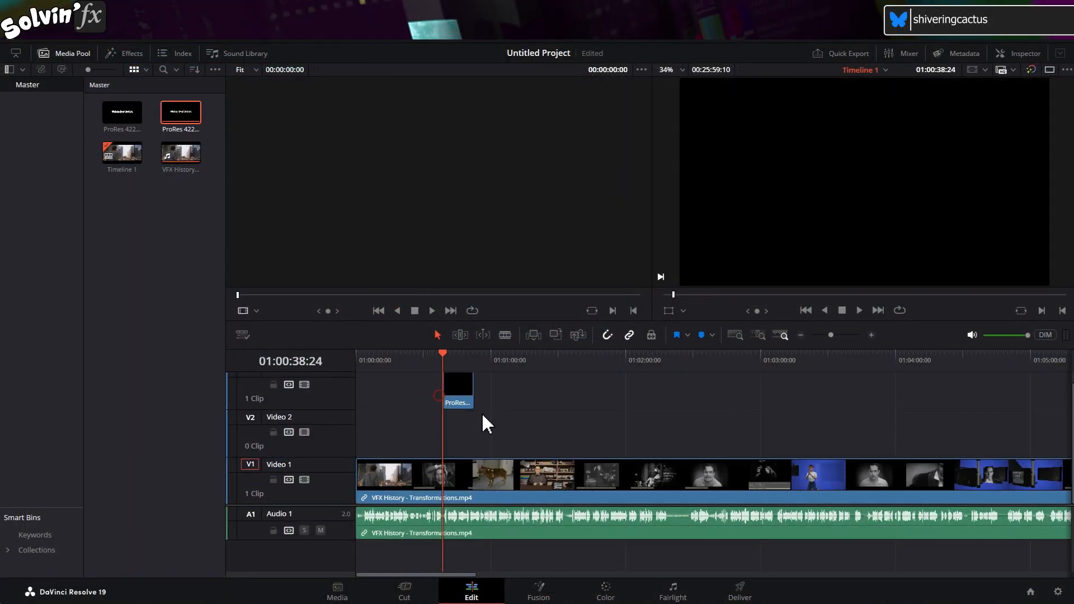
click(452, 354)
drag(122, 116, 440, 444)
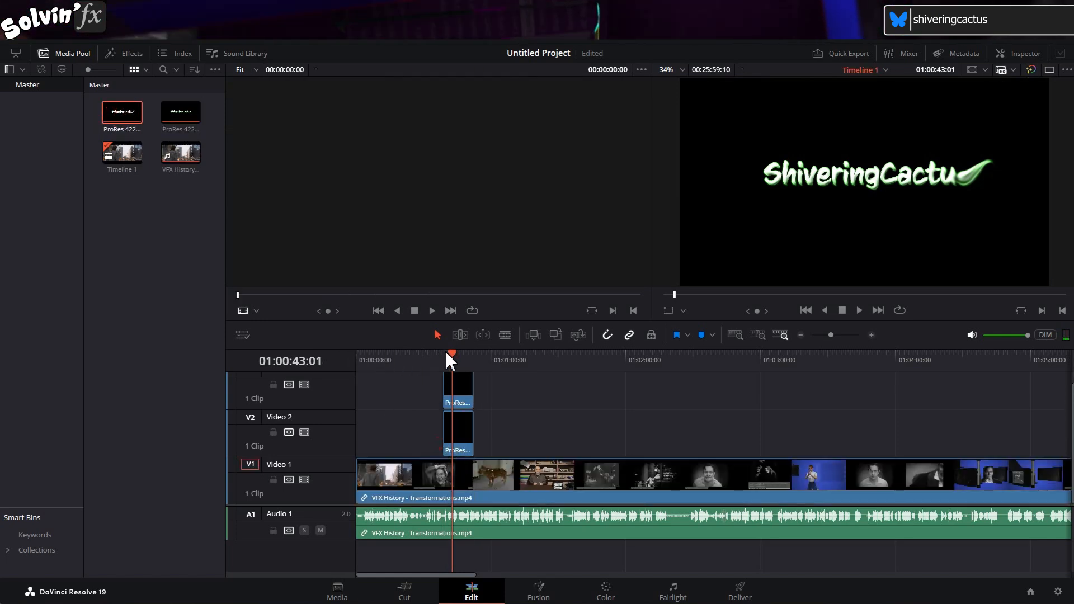
- Set the composite mode of the ProRes 422 - RGB.mov clip on the upper track to Foreground
click(461, 389)
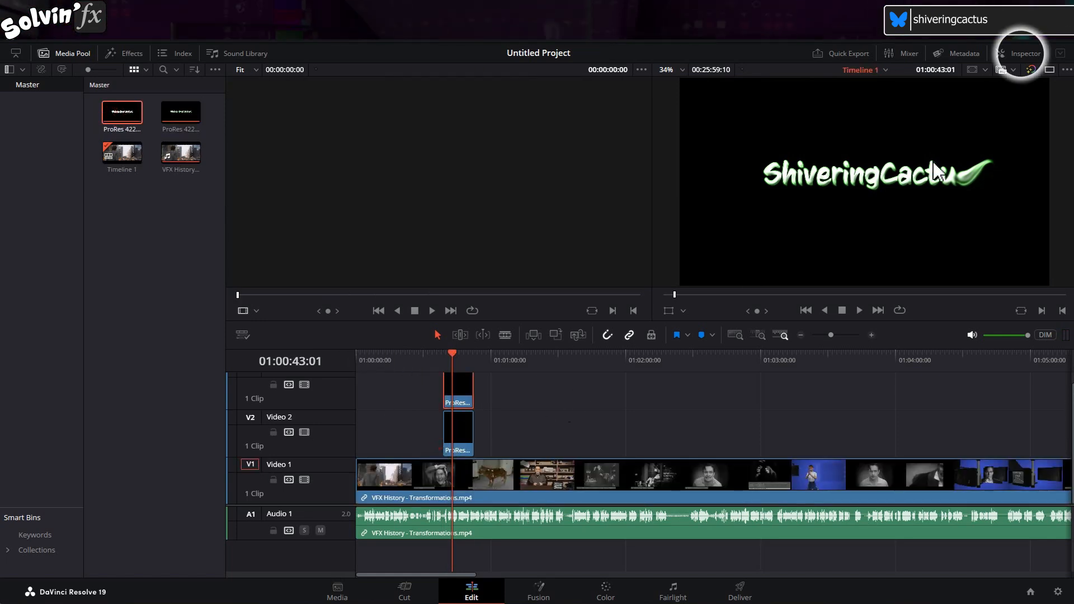
click(1022, 54)
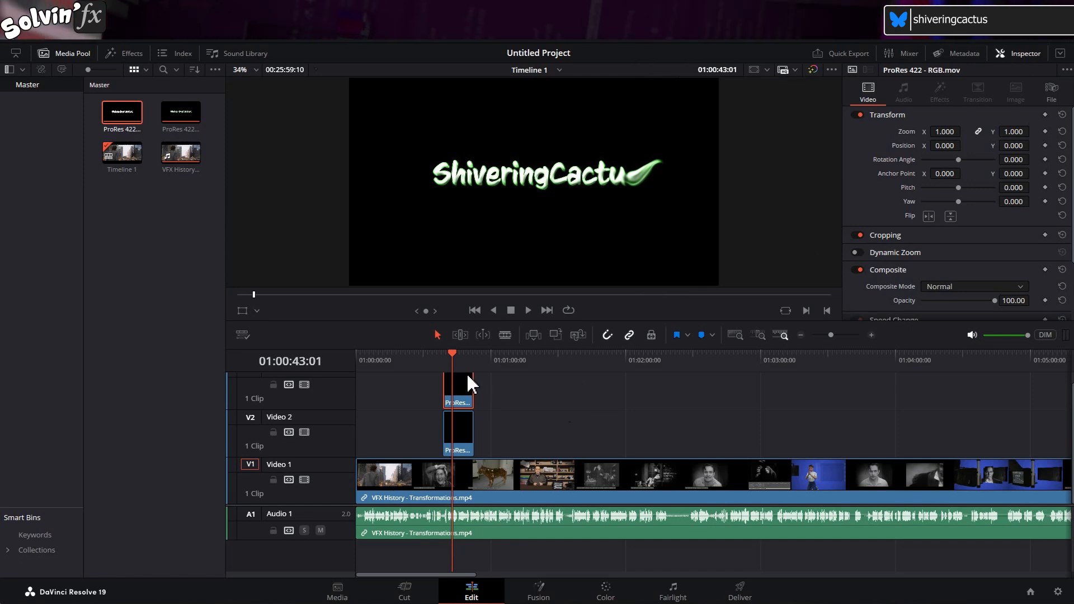
scroll(891, 244, down, 3)
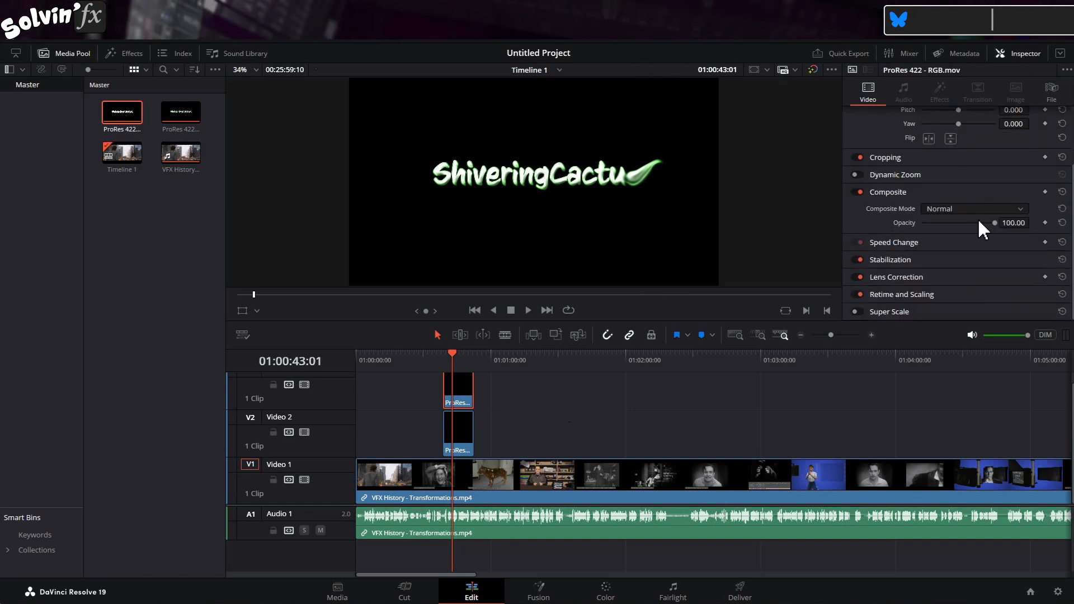
click(989, 208)
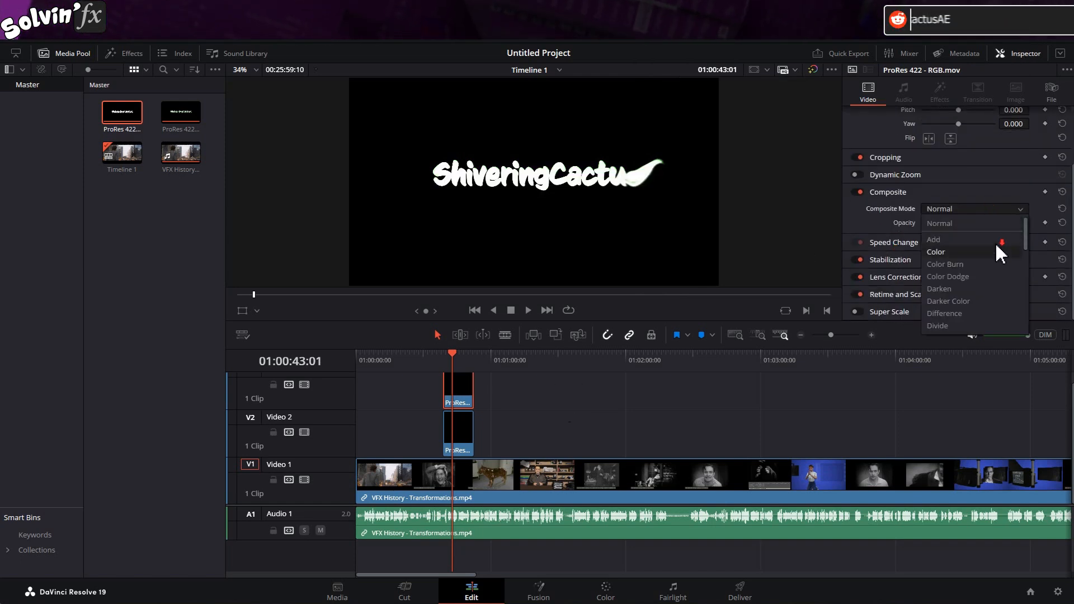
scroll(995, 251, down, 5)
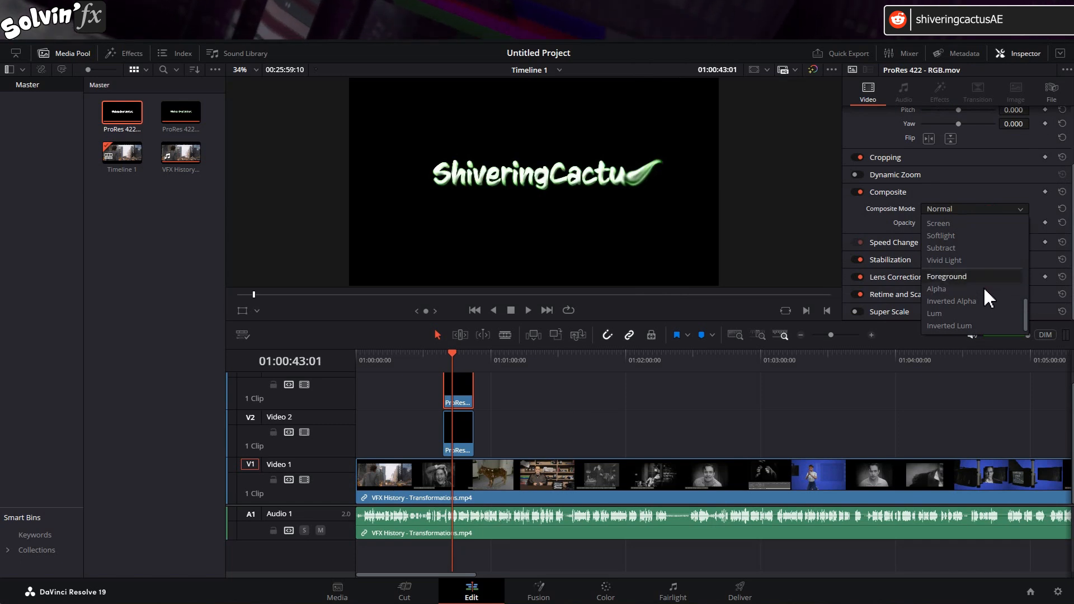
click(985, 277)
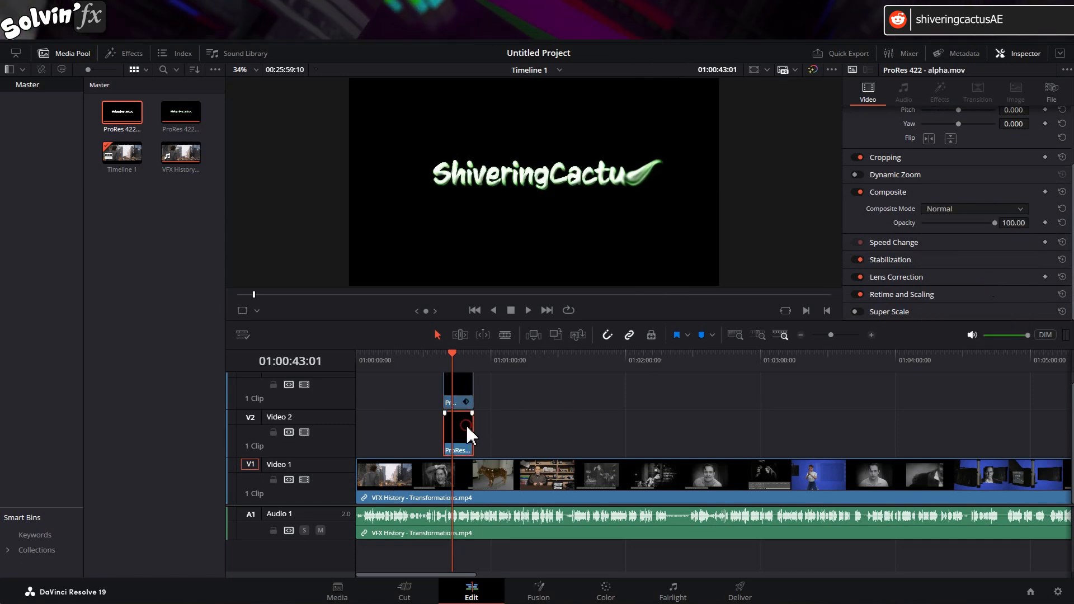
- Set the composite mode of the ProRes 422 - alpha.mov clip on Video 2 to Lum
click(982, 207)
scroll(979, 269, down, 8)
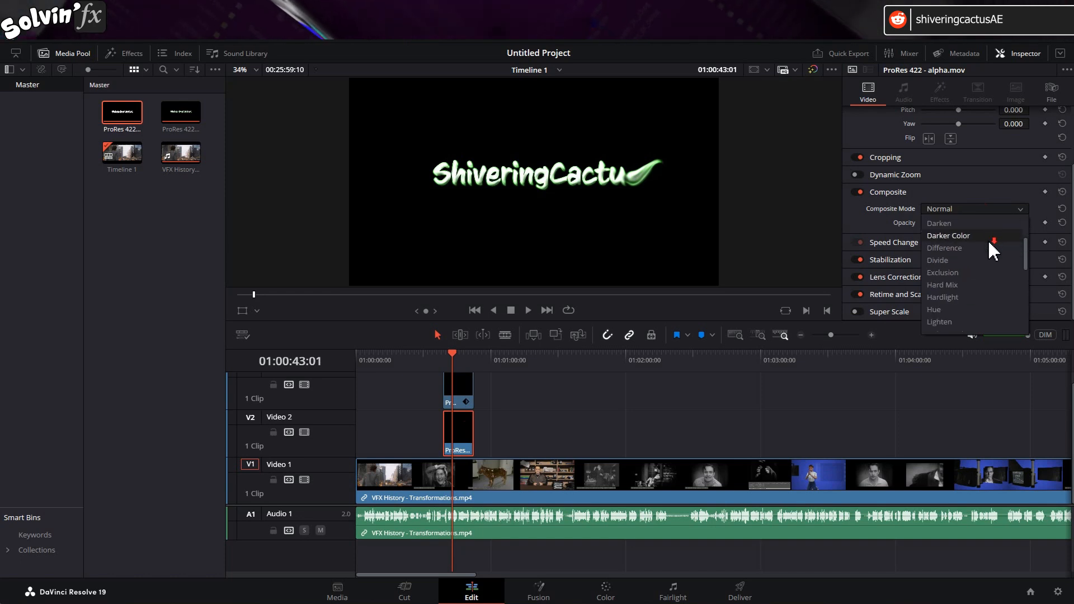
click(964, 314)
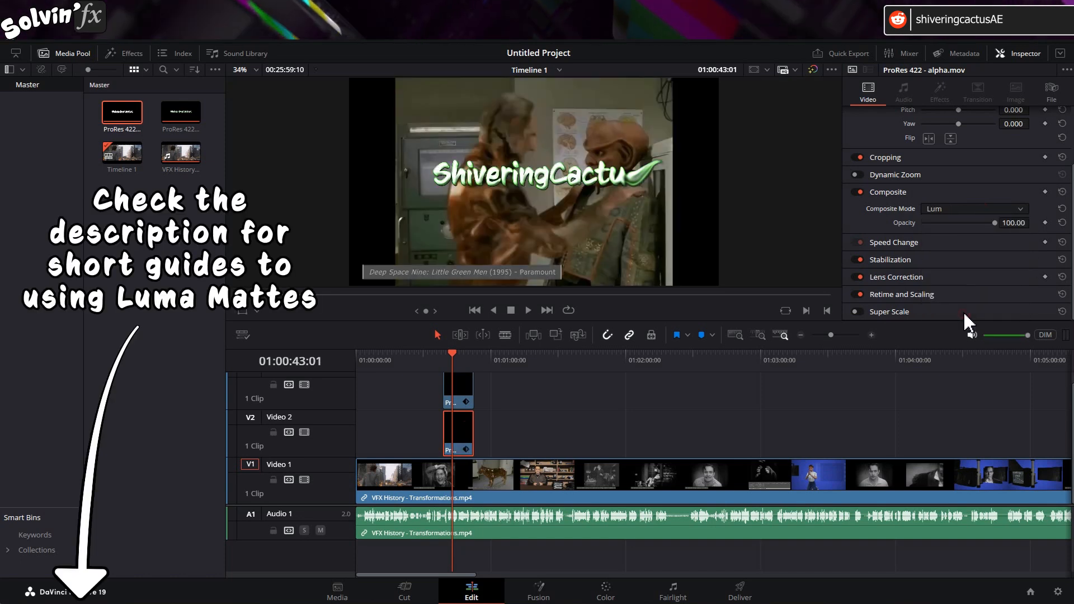
- Scrub the playhead across the stacked RGB and alpha clips to check the luma matte composite over the footage
click(449, 355)
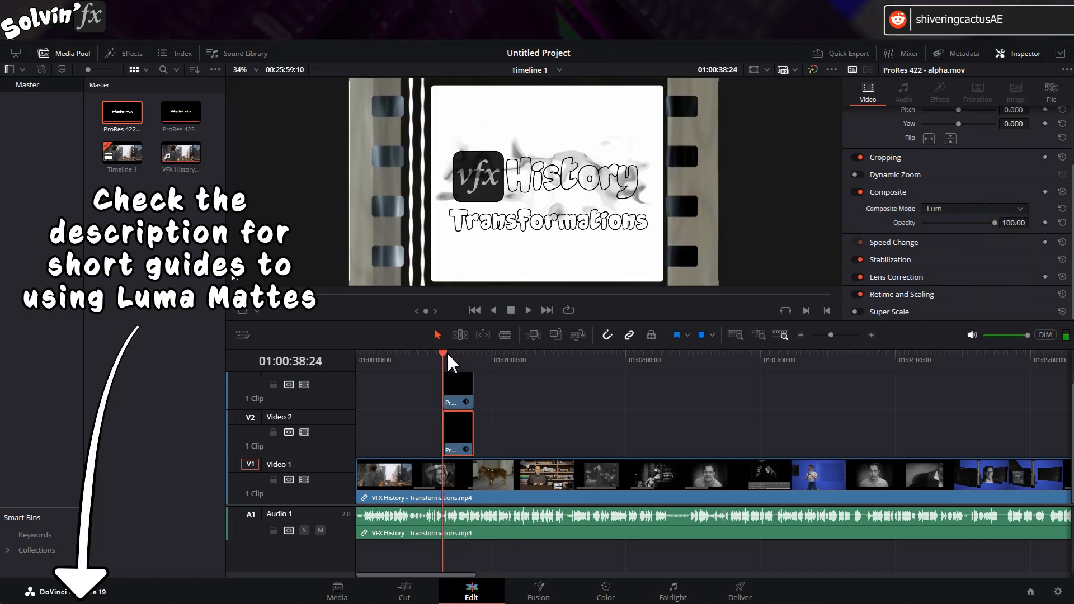
drag(449, 355, 453, 354)
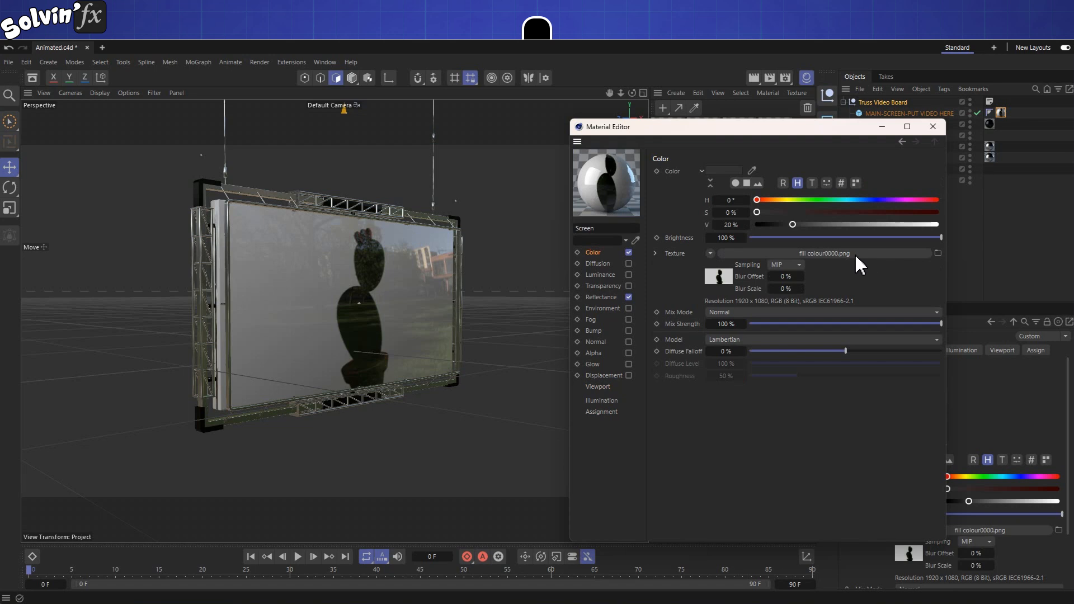
- In Cinema 4D, calculate the animation range of the Screen material's color texture and enable Animate Preview for the viewport
click(718, 277)
click(677, 354)
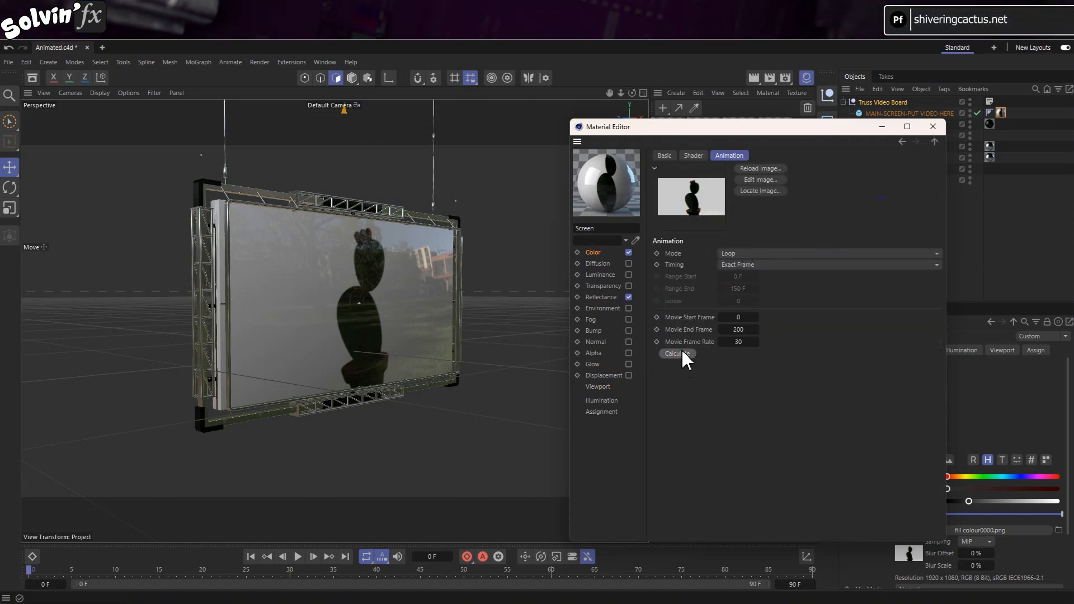
click(598, 388)
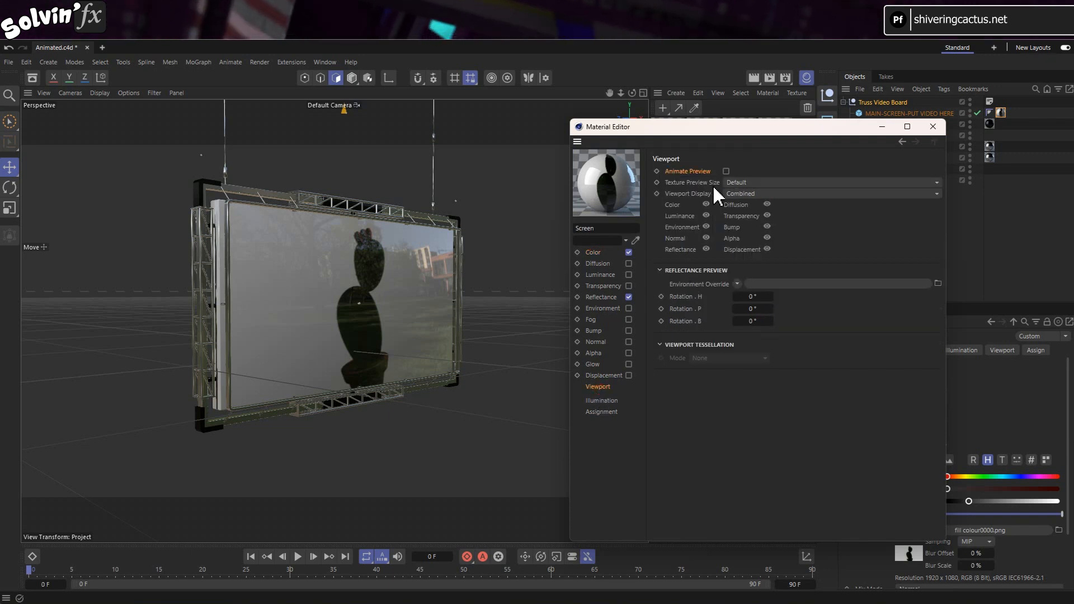
click(725, 170)
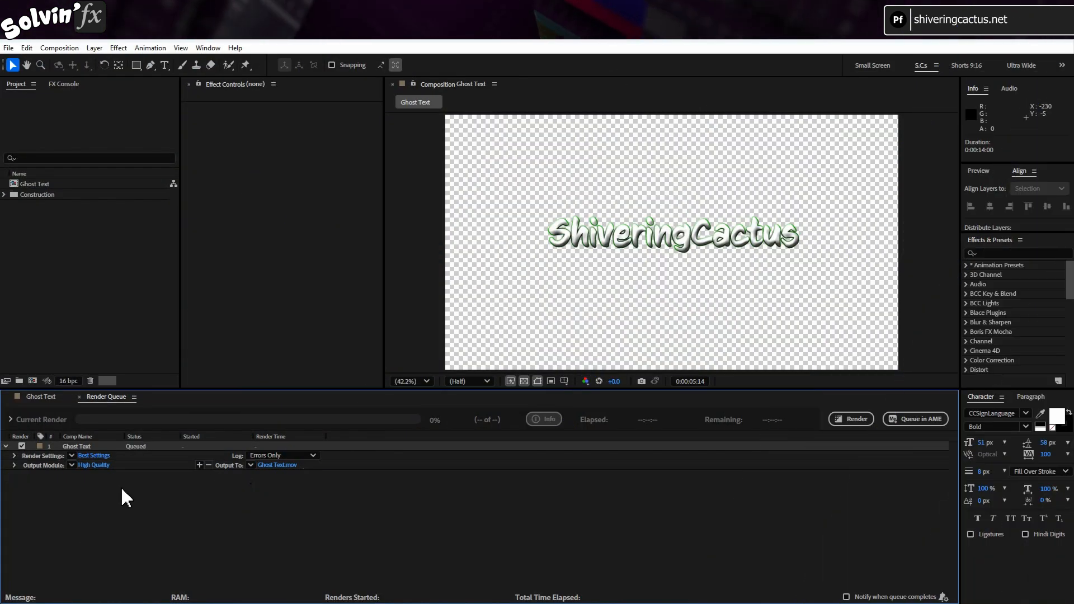
- In After Effects, set the Ghost Text render's output module to a PNG Sequence with RGB + Alpha channels
click(105, 466)
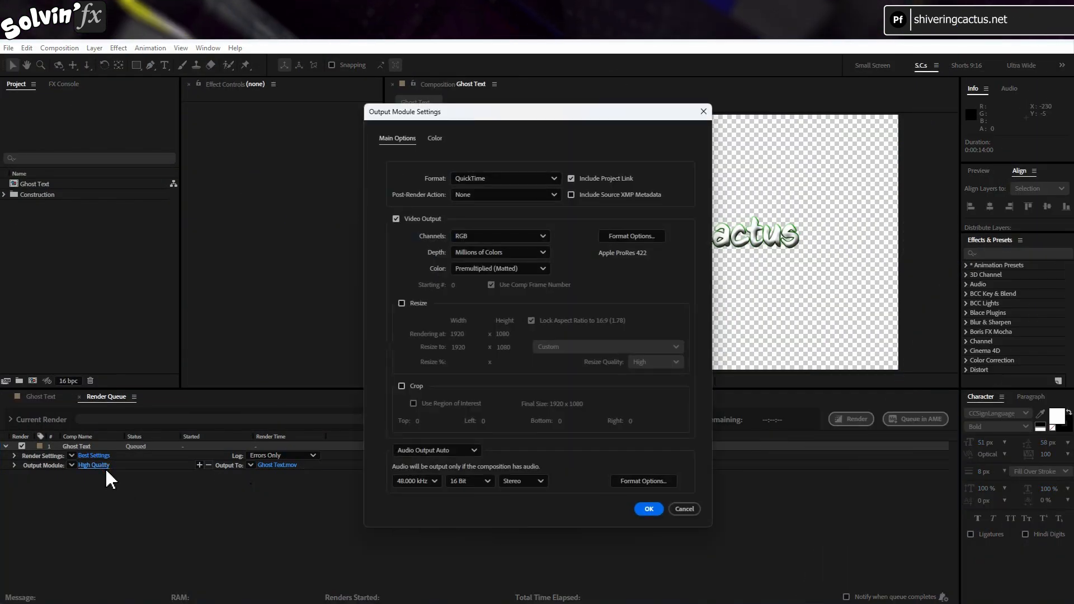
click(555, 177)
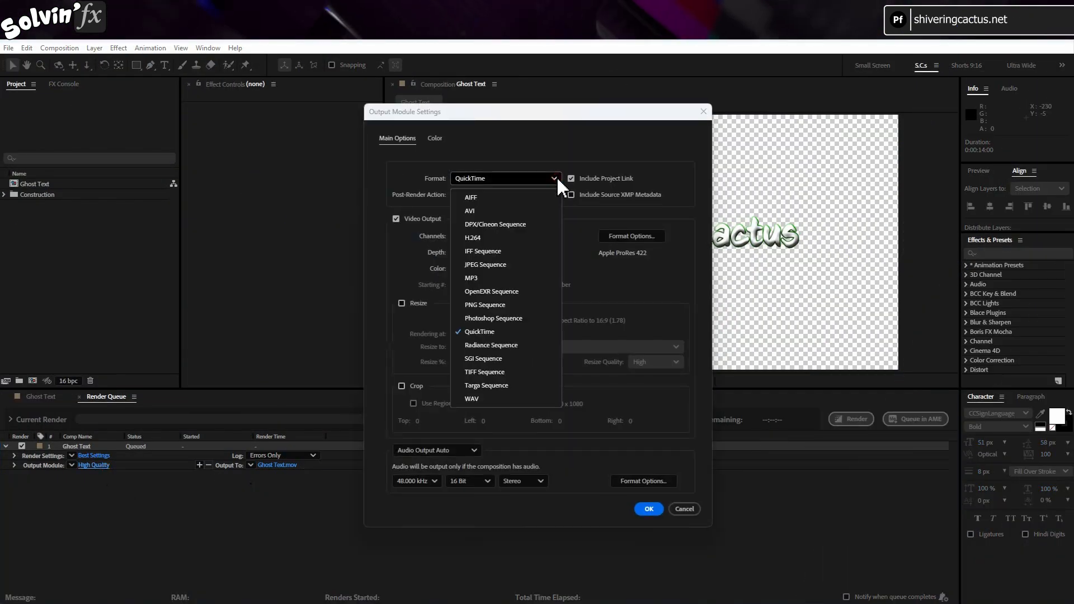
click(539, 304)
click(539, 236)
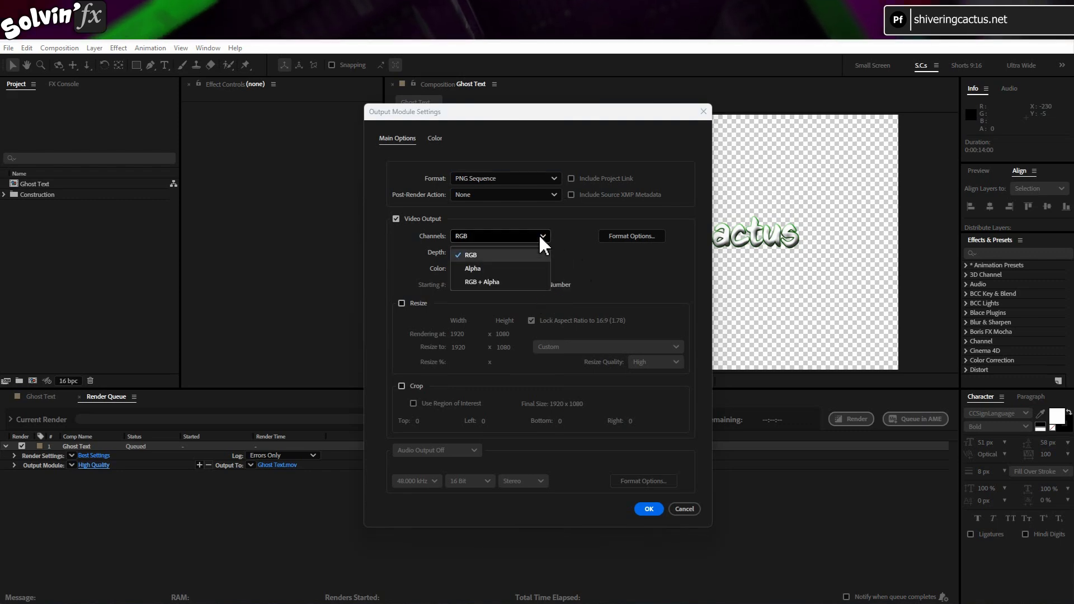
click(525, 281)
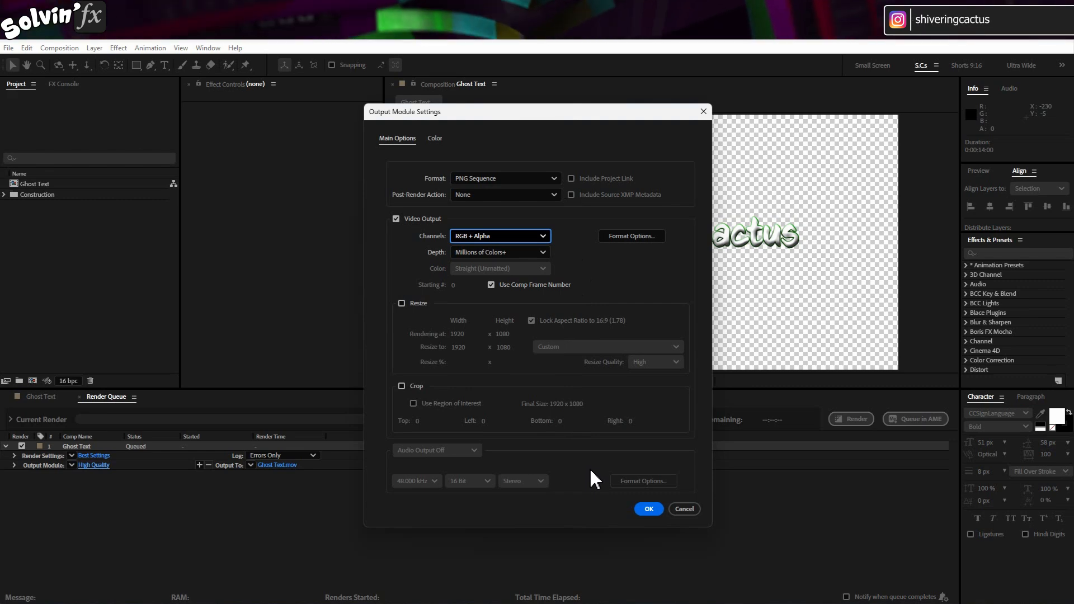
click(649, 509)
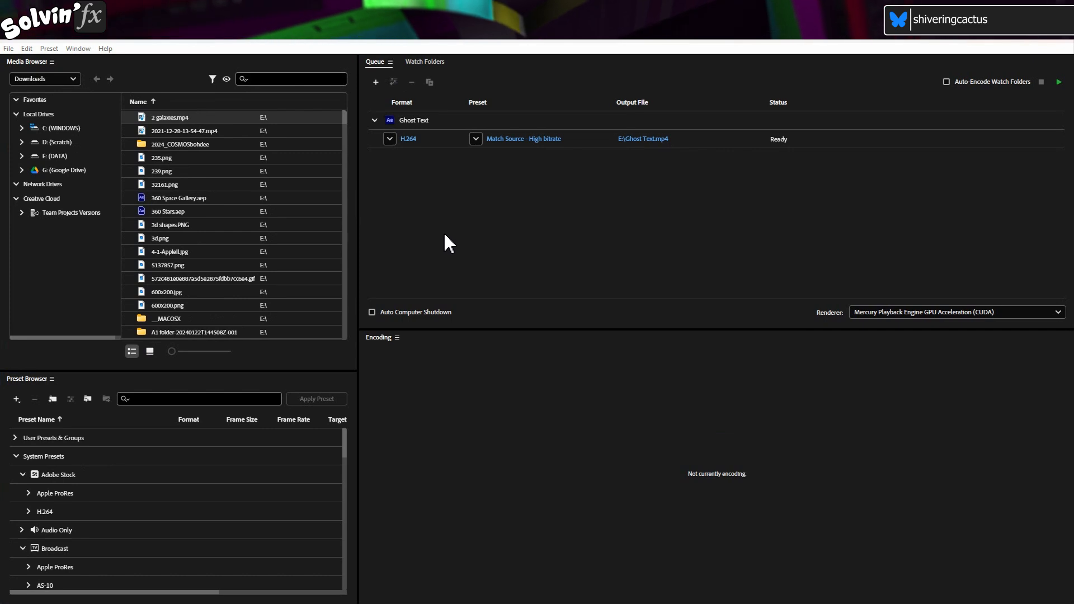
- In Media Encoder, set the export format of the queued Ghost Text composition to WebM
click(522, 120)
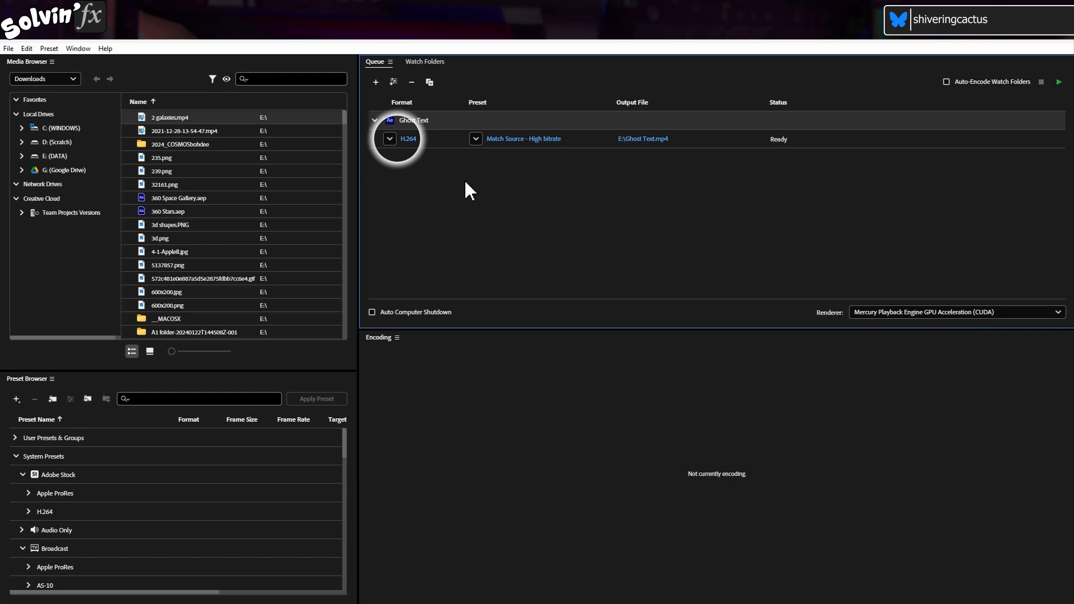
click(390, 140)
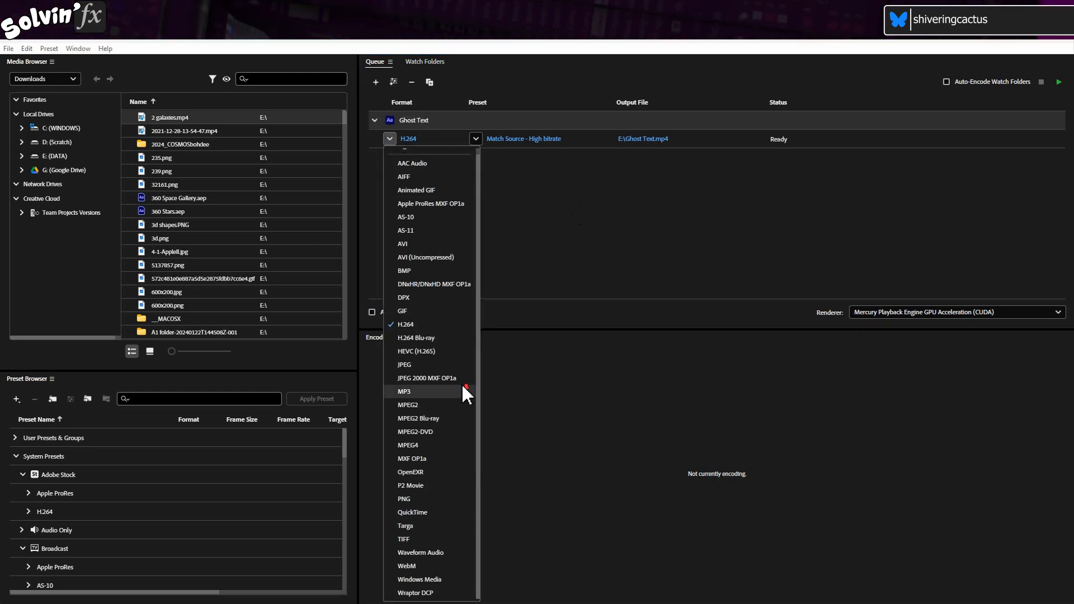
click(444, 567)
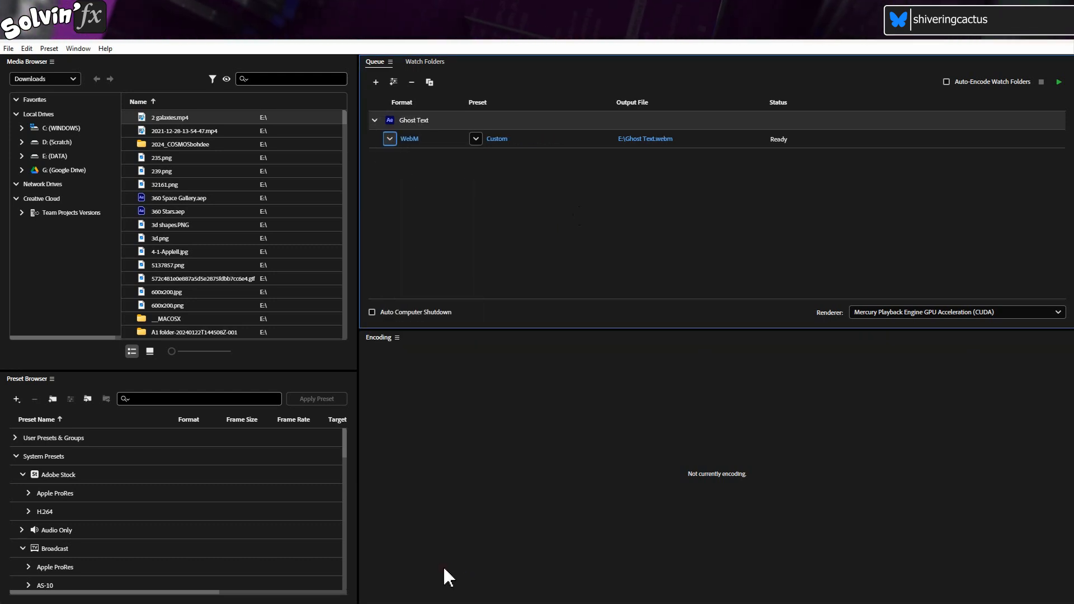
- Open the Ghost Text WebM export settings and enable Include Alpha Channel for the video
click(507, 141)
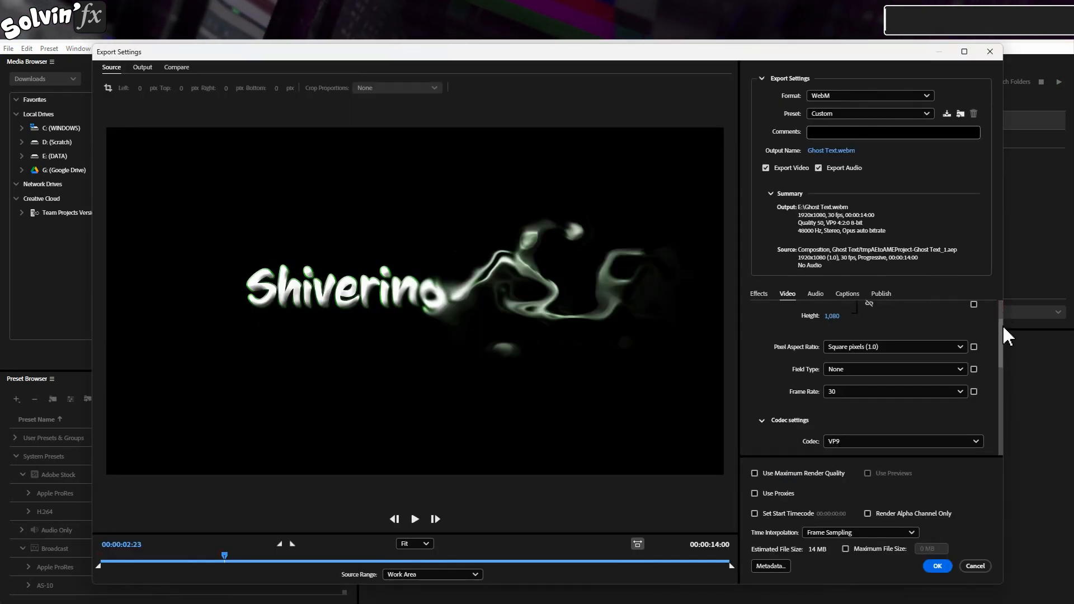
drag(1005, 329, 1007, 414)
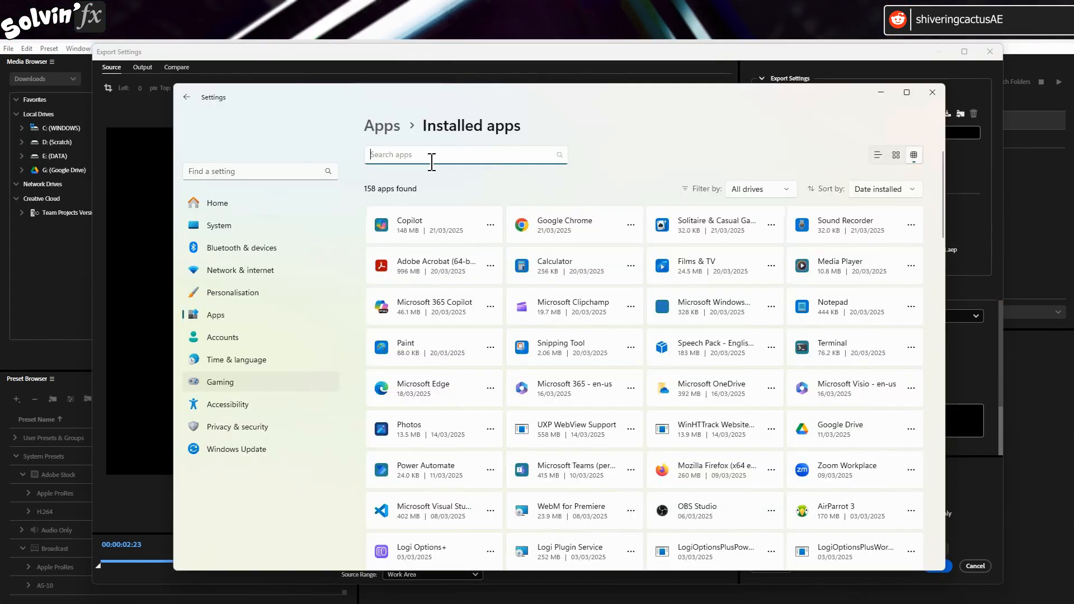
text(fnord)
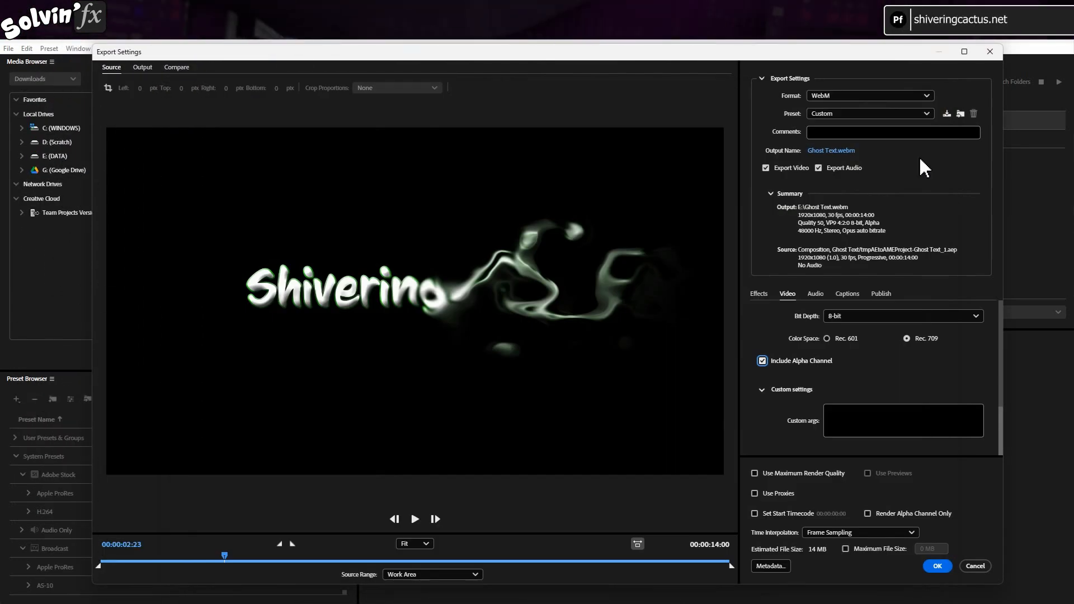
mouse_move(1002, 419)
mouse_down()
mouse_move(1002, 373)
mouse_move(1002, 411)
mouse_up()
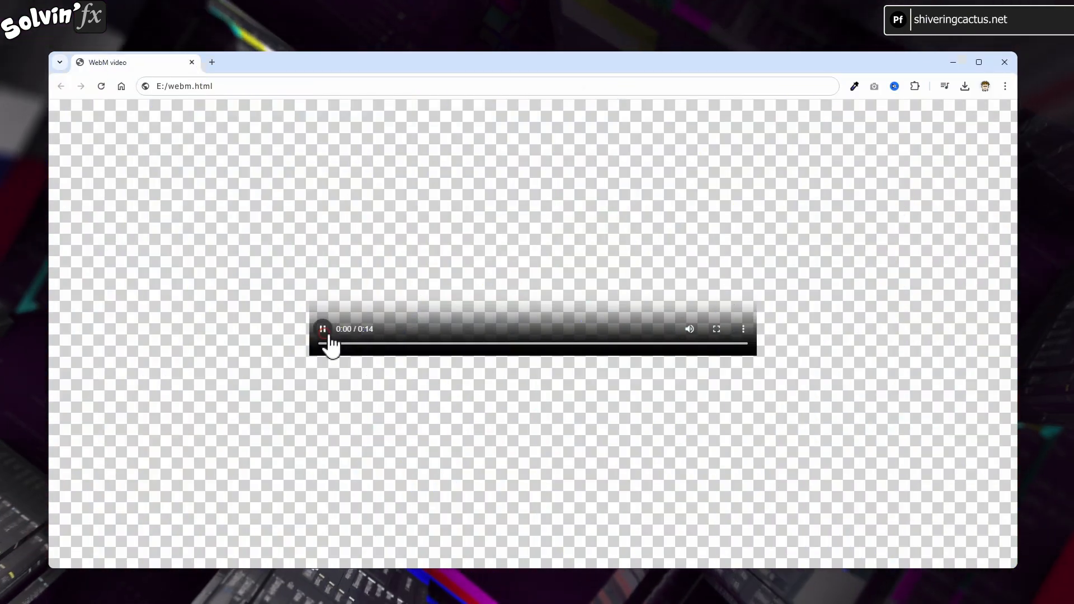
- In the web browser, play the WebM video on the webm.html page to check its transparency
click(323, 329)
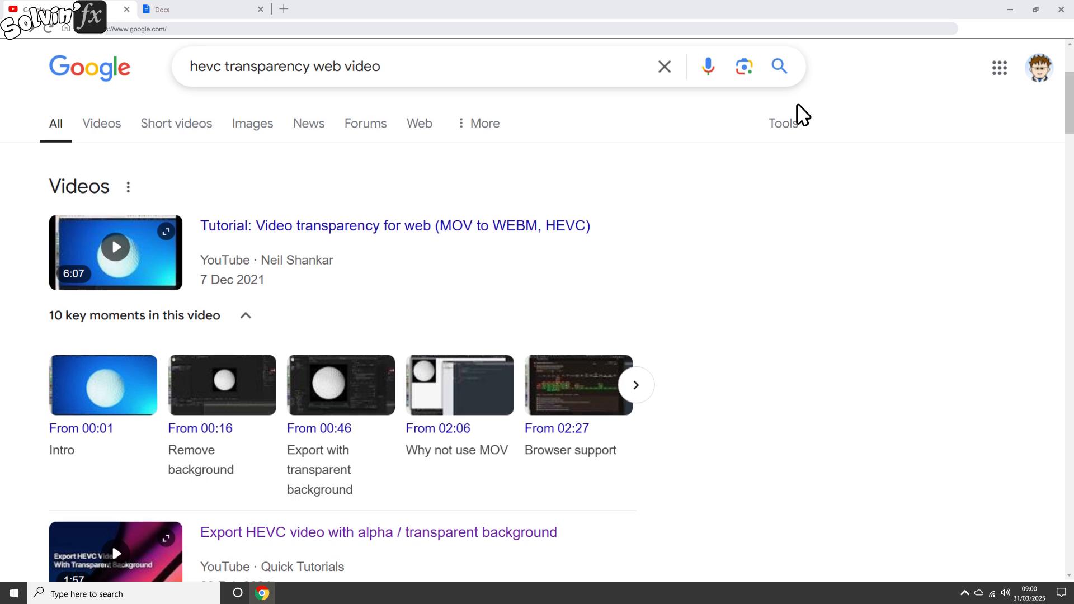
- Browse the web results on HEVC transparency and Rotato's pages on creating transparent videos for all browsers
scroll(797, 104, down, 3)
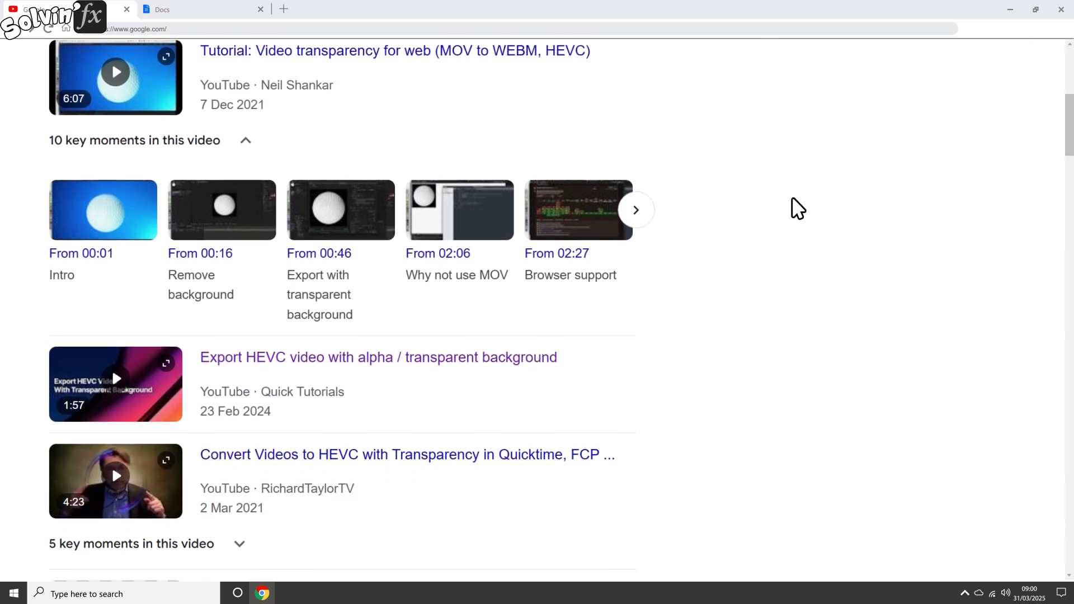
scroll(796, 202, down, 1)
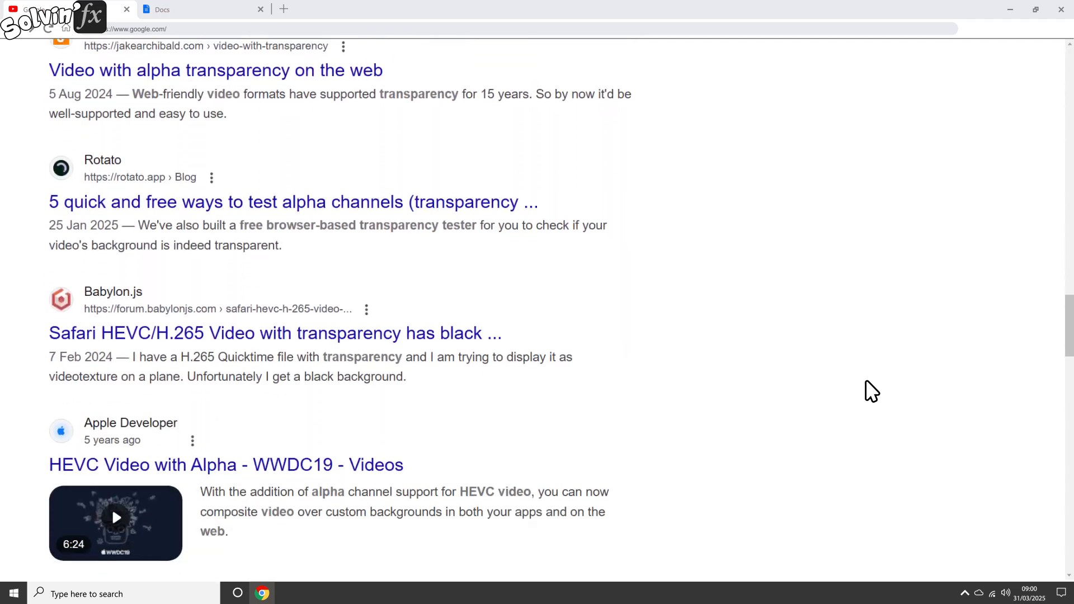
scroll(871, 391, down, 10)
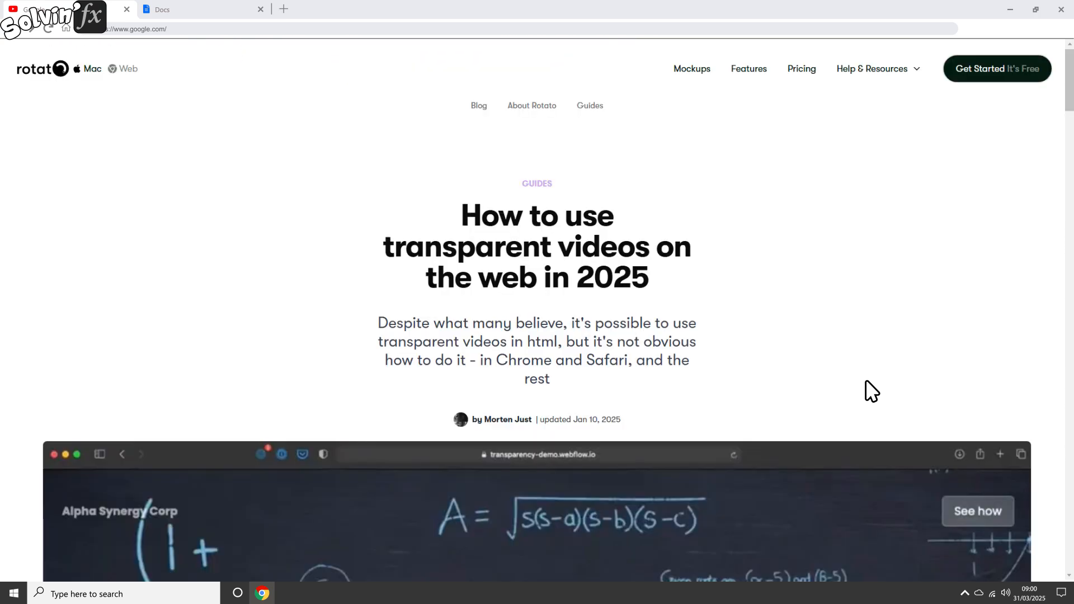
scroll(866, 382, down, 20)
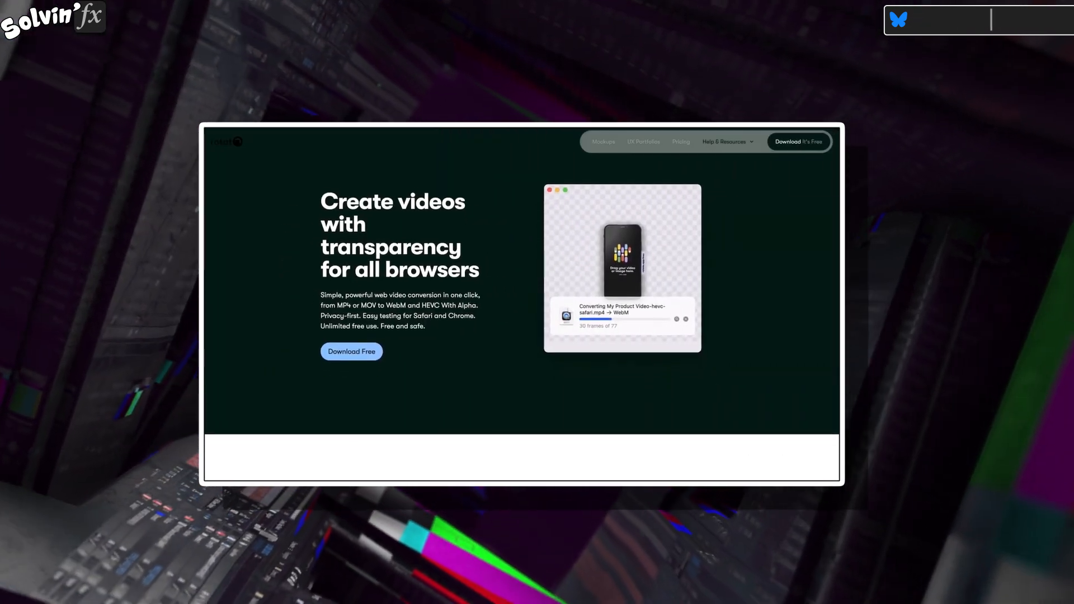
scroll(522, 303, down, 7)
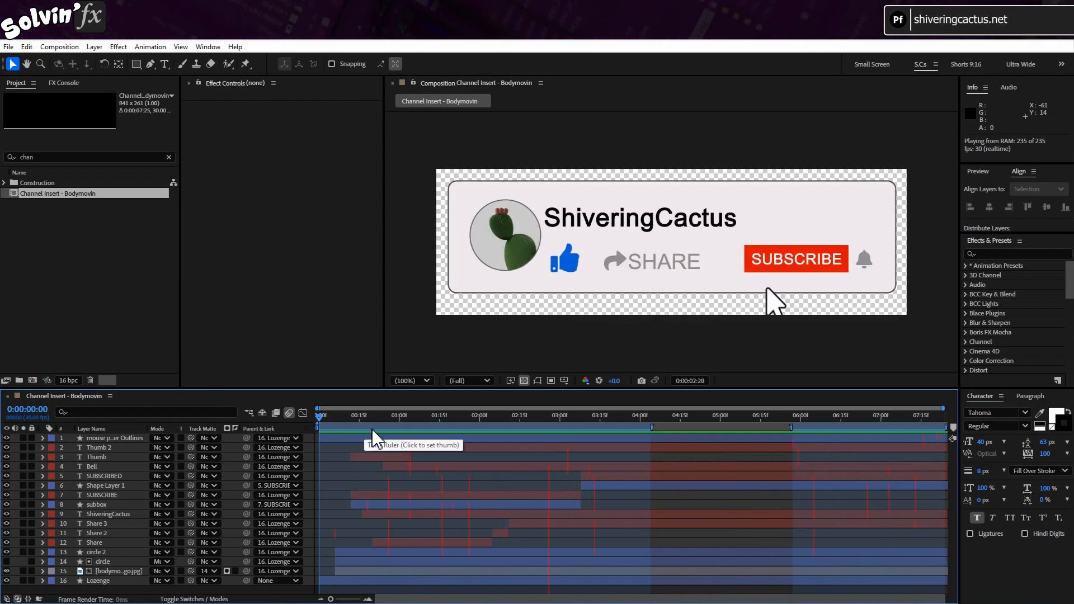
- In After Effects, apply the Scripting & Expressions preferences with Allow Scripts to Write Files and Access Network enabled
click(461, 424)
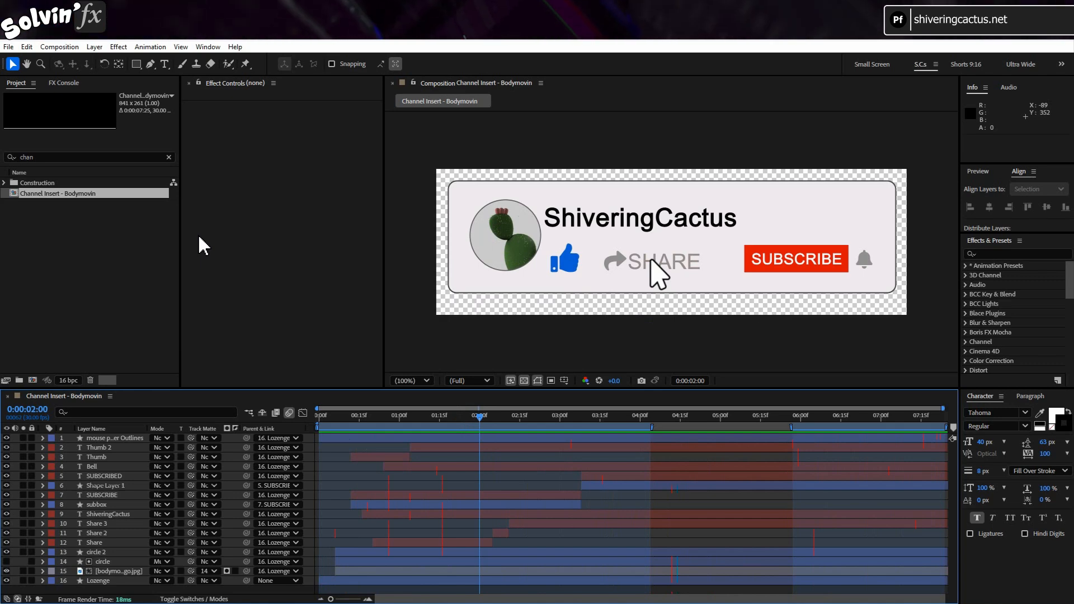
click(28, 47)
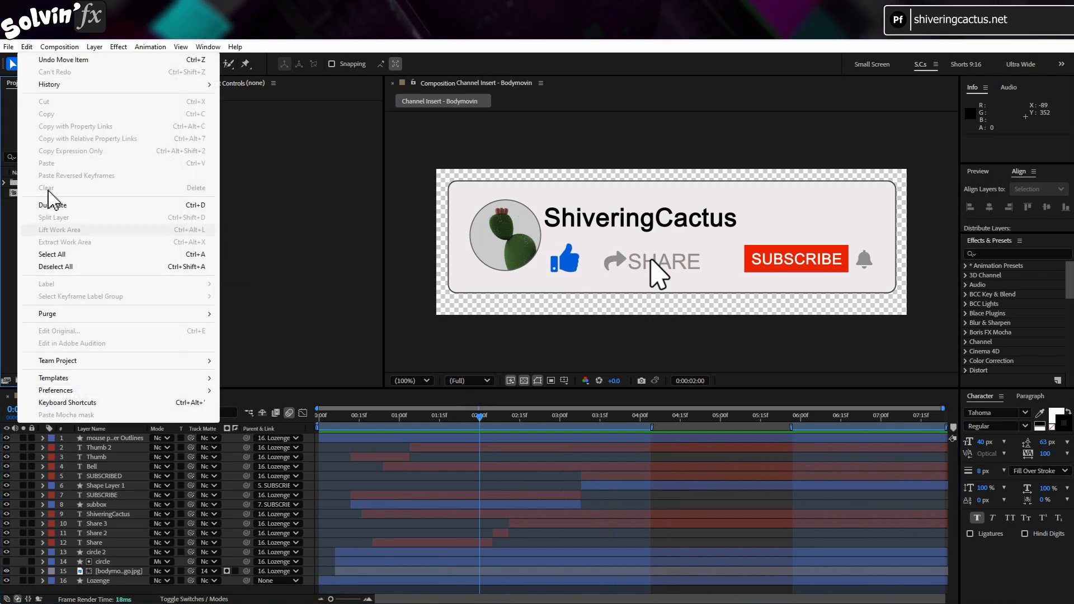
click(100, 391)
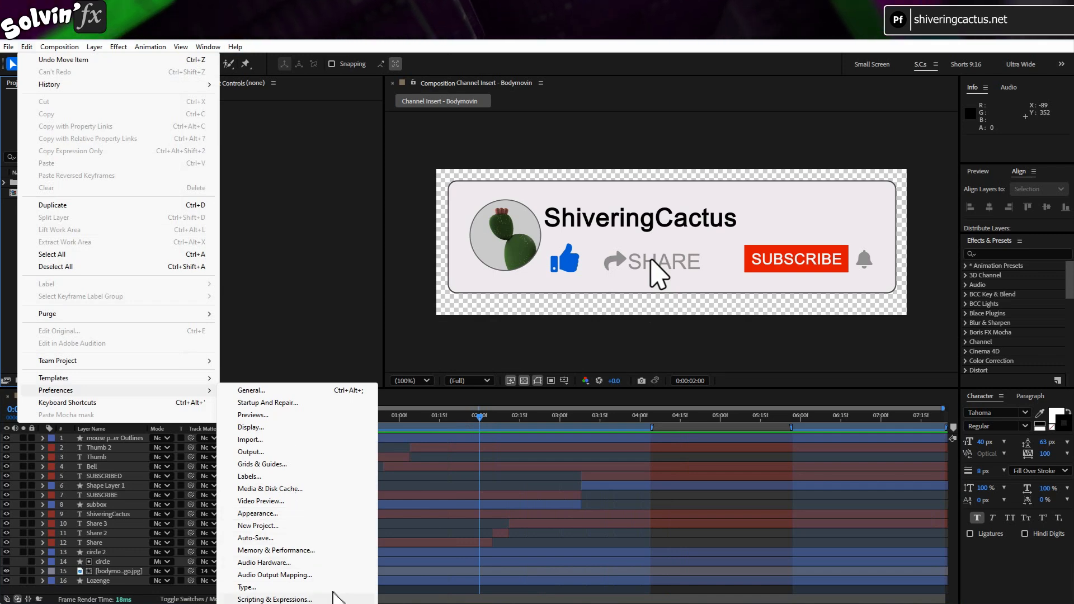
click(333, 597)
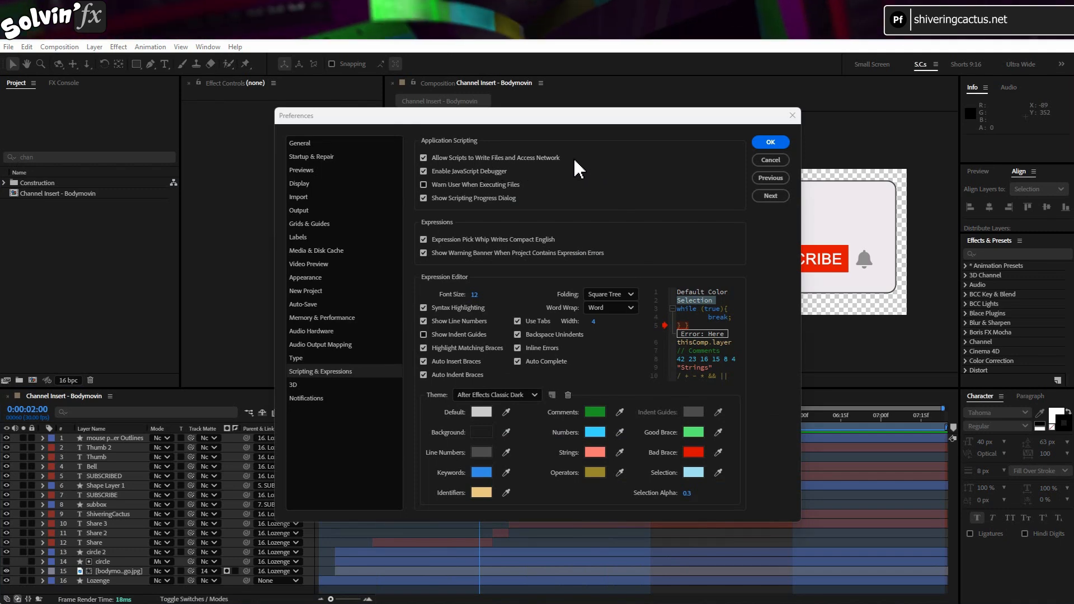
click(783, 146)
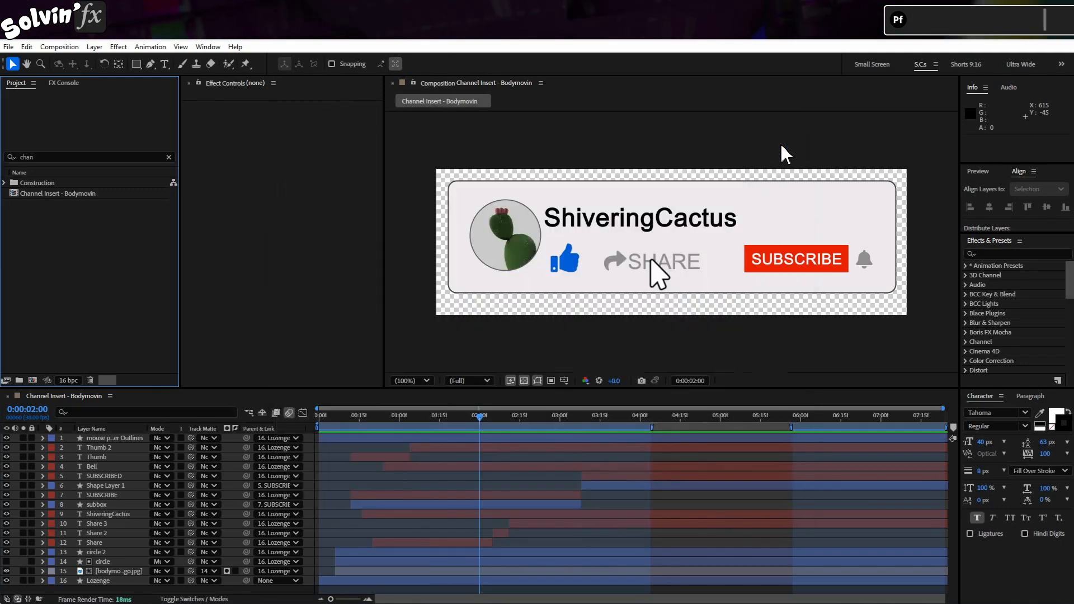
- Open the Bodymovin extension and set the destination of the Channel Insert - Bodymovin composition to E:\channel.json
click(208, 47)
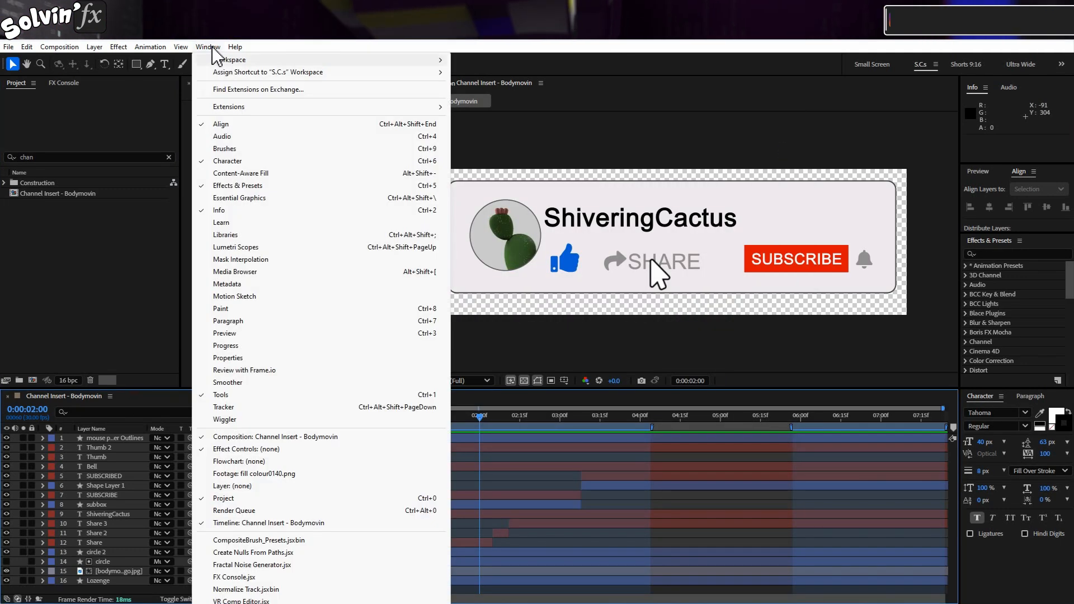
mouse_move(232, 110)
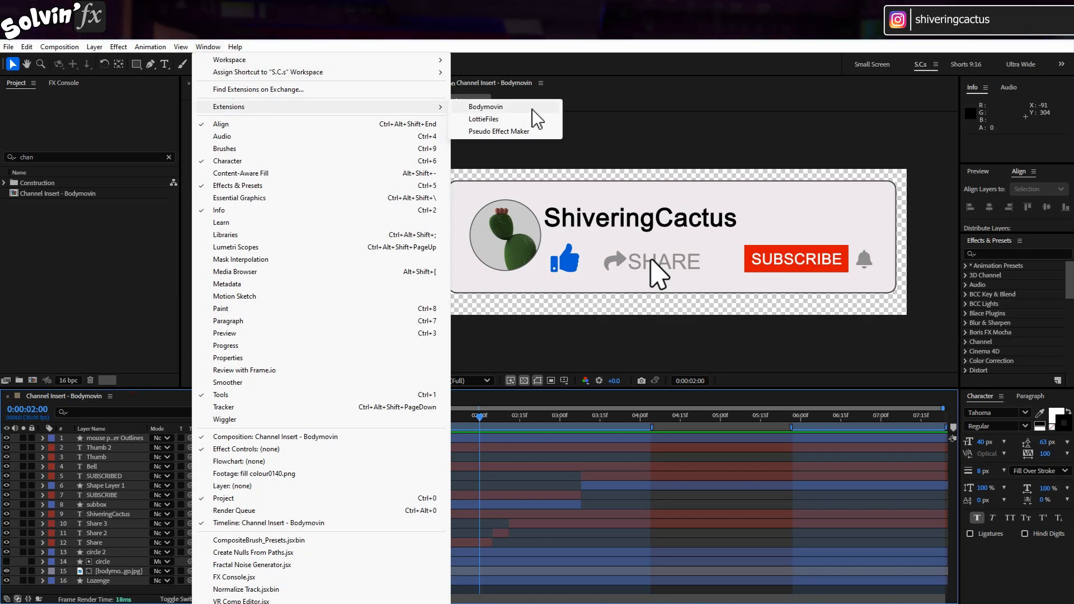
click(486, 106)
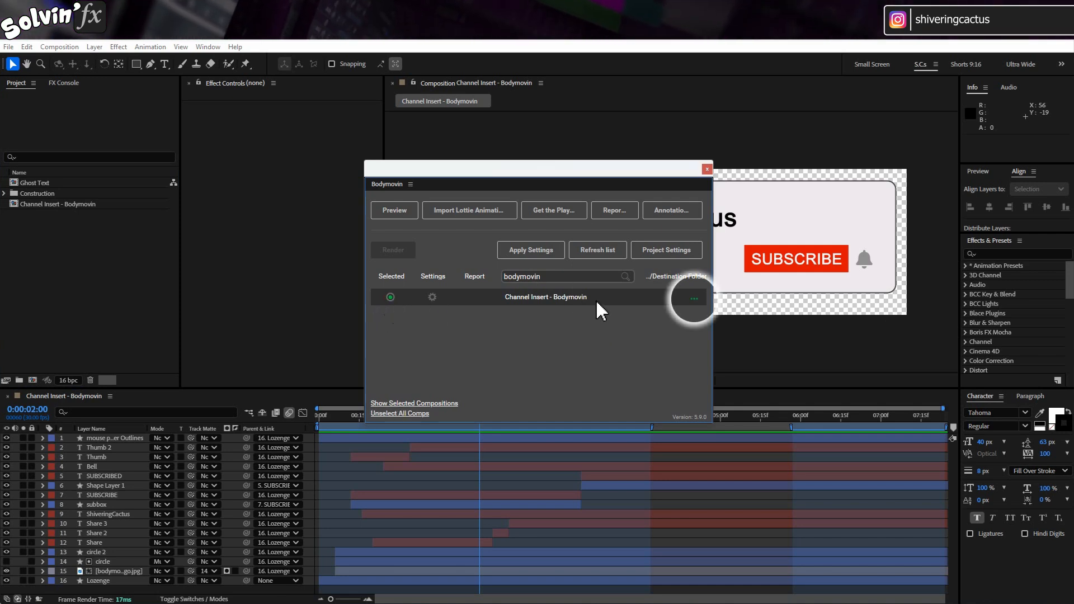
click(696, 297)
key(Return)
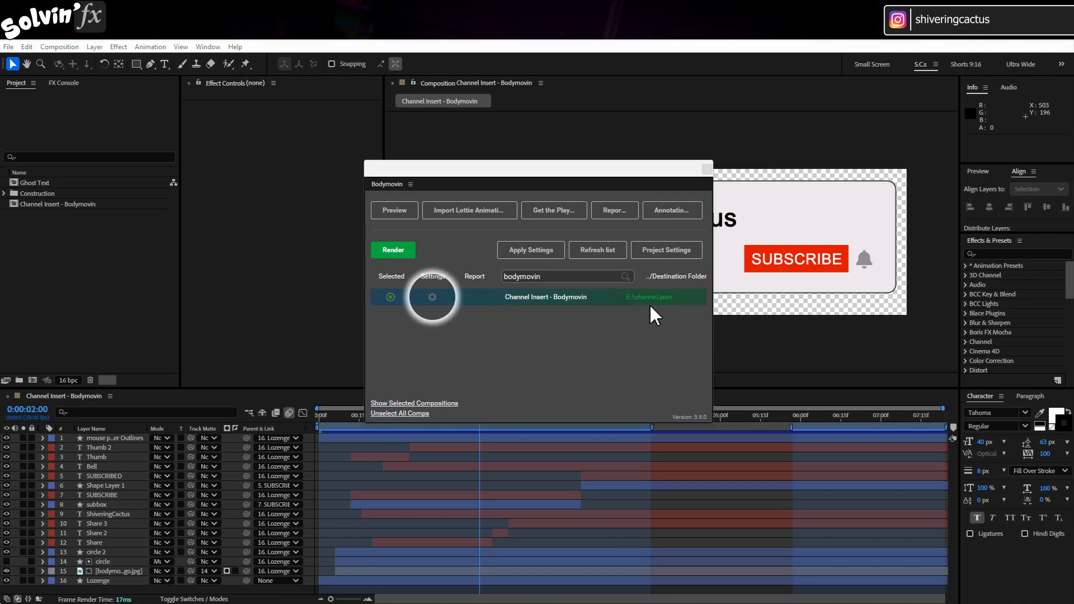
- Set the composition's Bodymovin assets to compression 80 with rasterized images included in the JSON, and save the settings
click(432, 297)
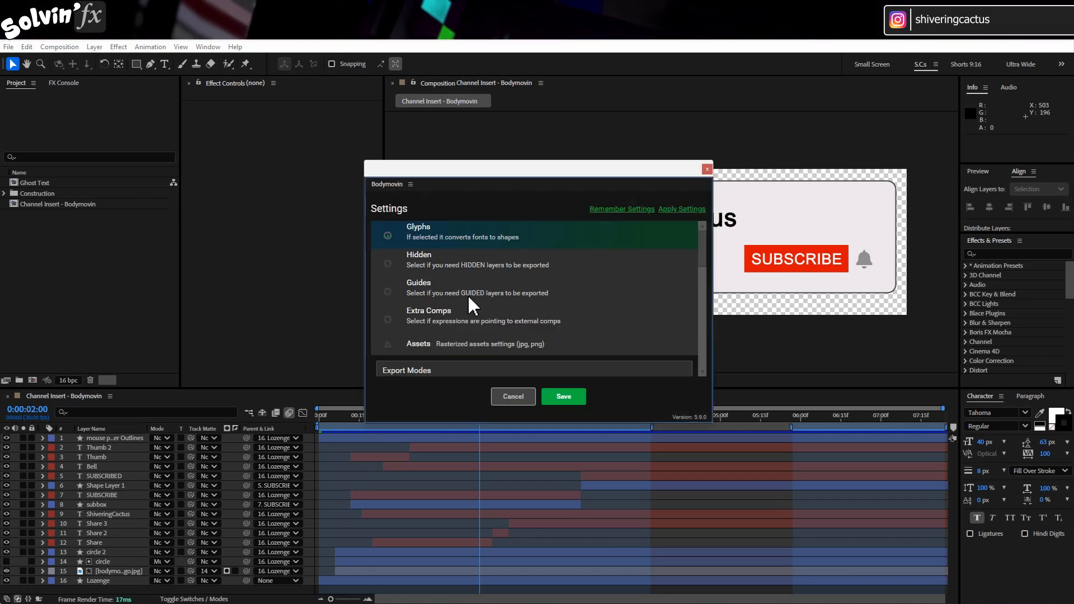
scroll(476, 302, down, 3)
scroll(484, 327, up, 1)
click(484, 320)
scroll(480, 314, down, 4)
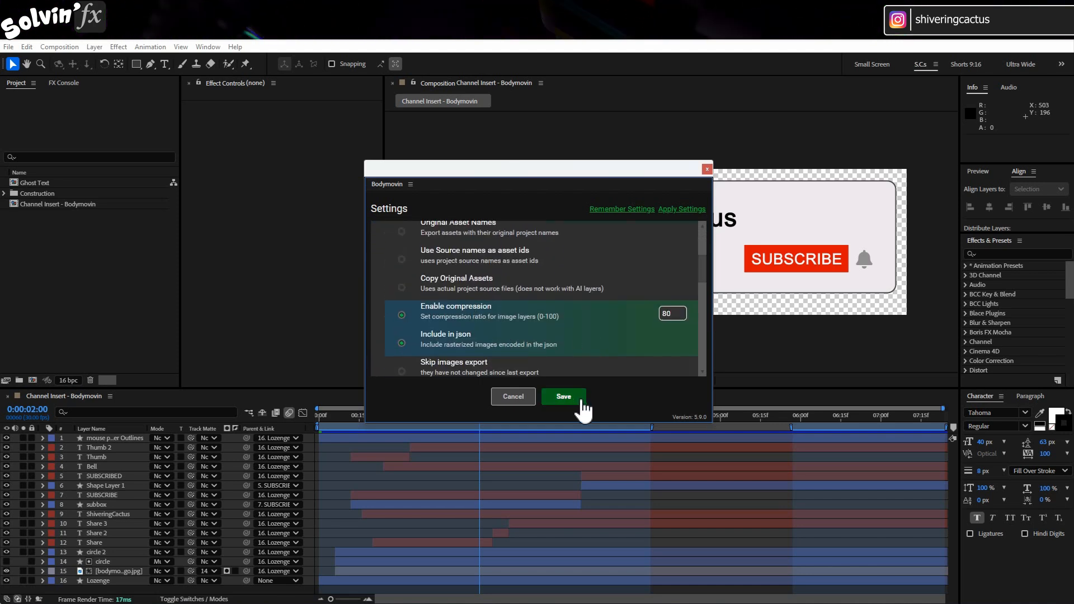
click(583, 407)
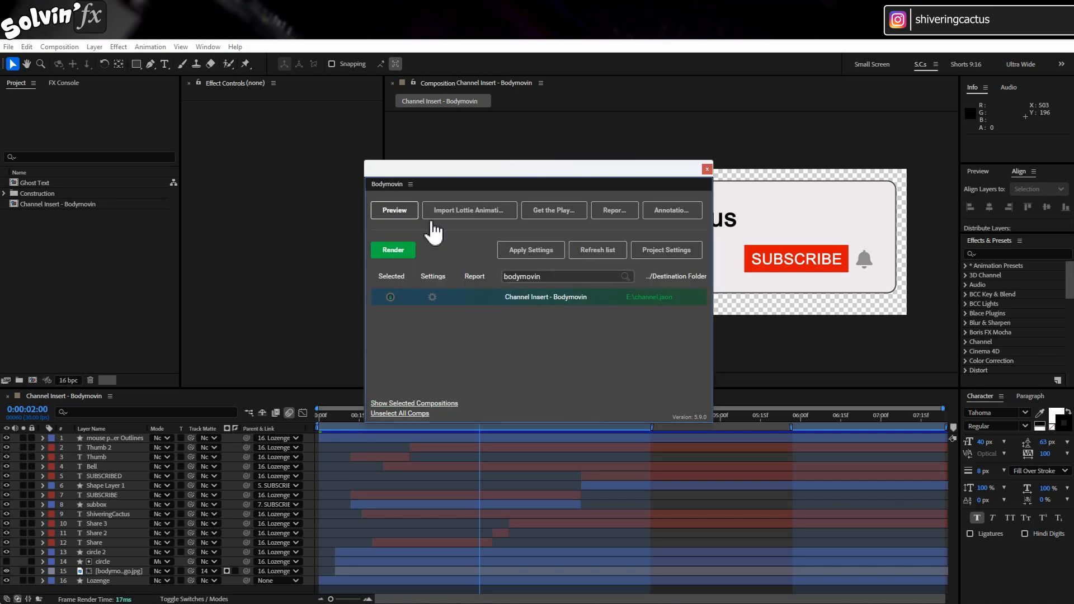
- View Bodymovin's preview screen, return to the composition list, and render the Channel Insert - Bodymovin composition to JSON
click(420, 222)
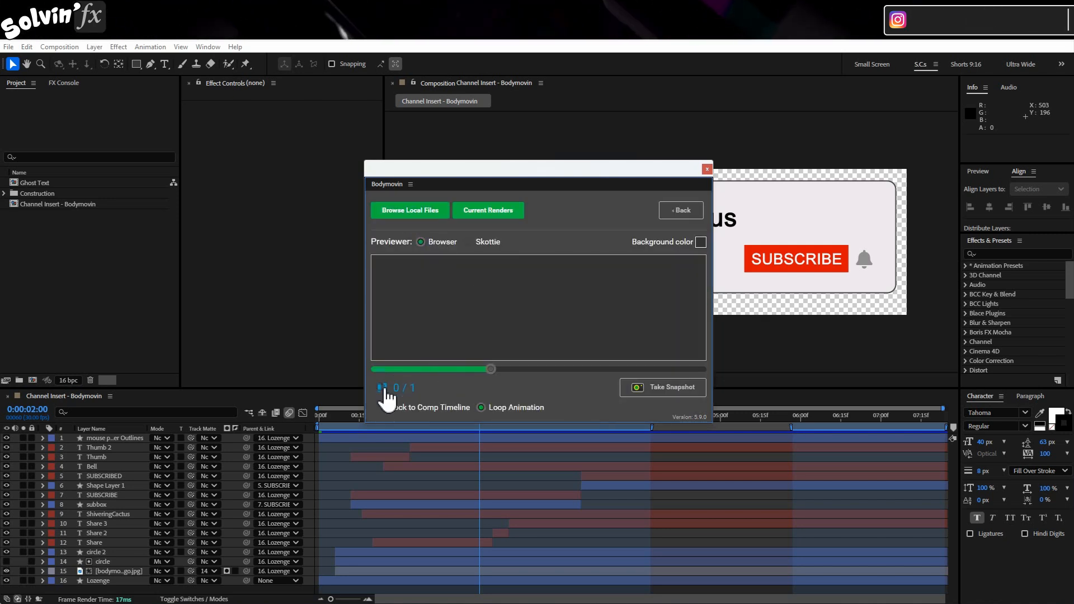
click(685, 212)
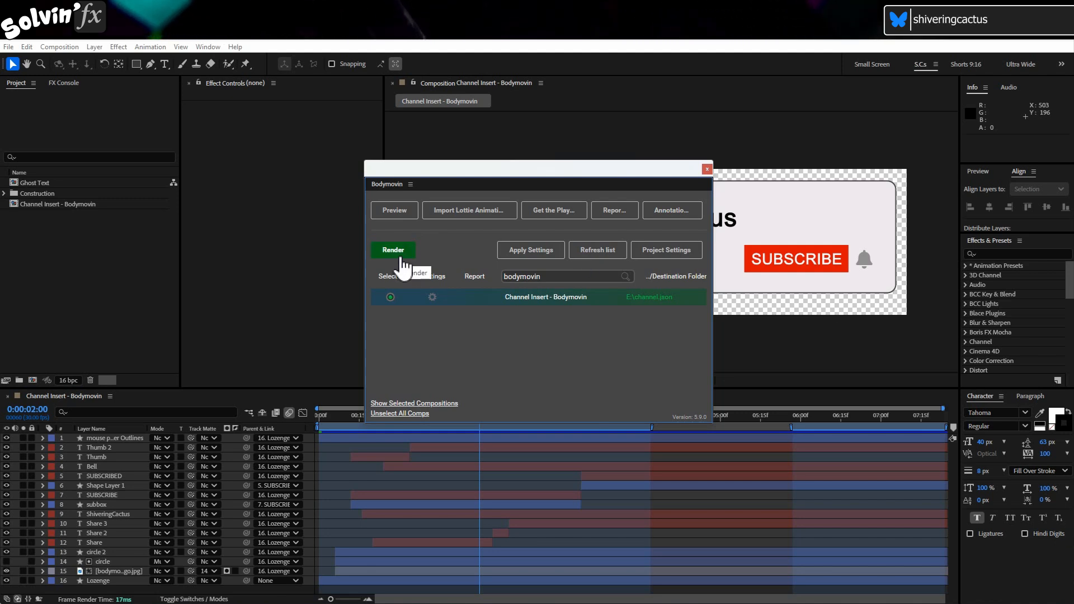
click(393, 250)
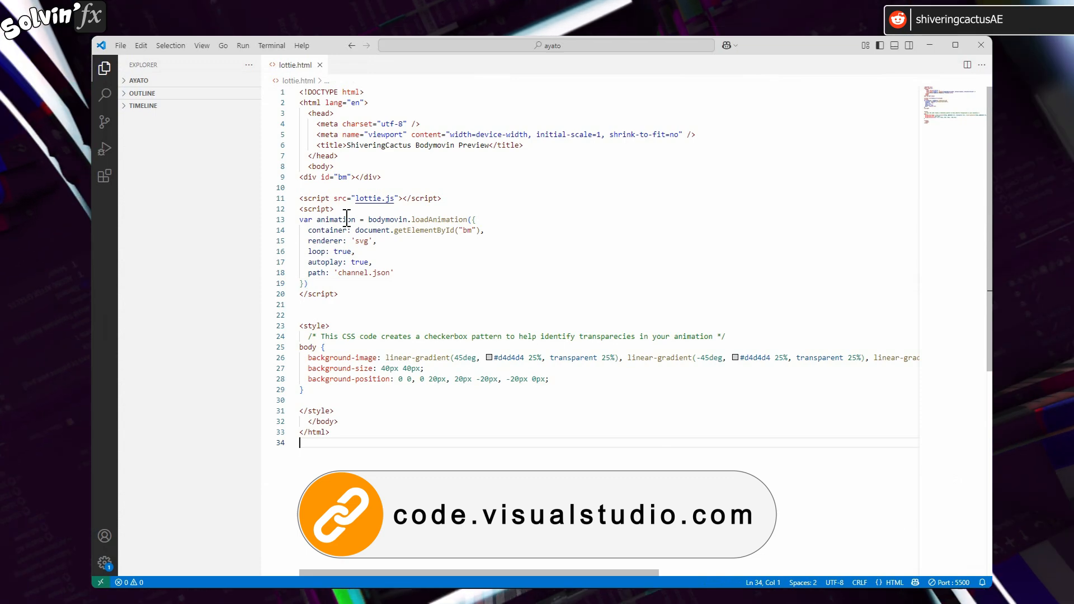
- Highlight the lottie.js script reference in lottie.html in Visual Studio Code, and get the player from Bodymovin in After Effects
drag(356, 198, 395, 199)
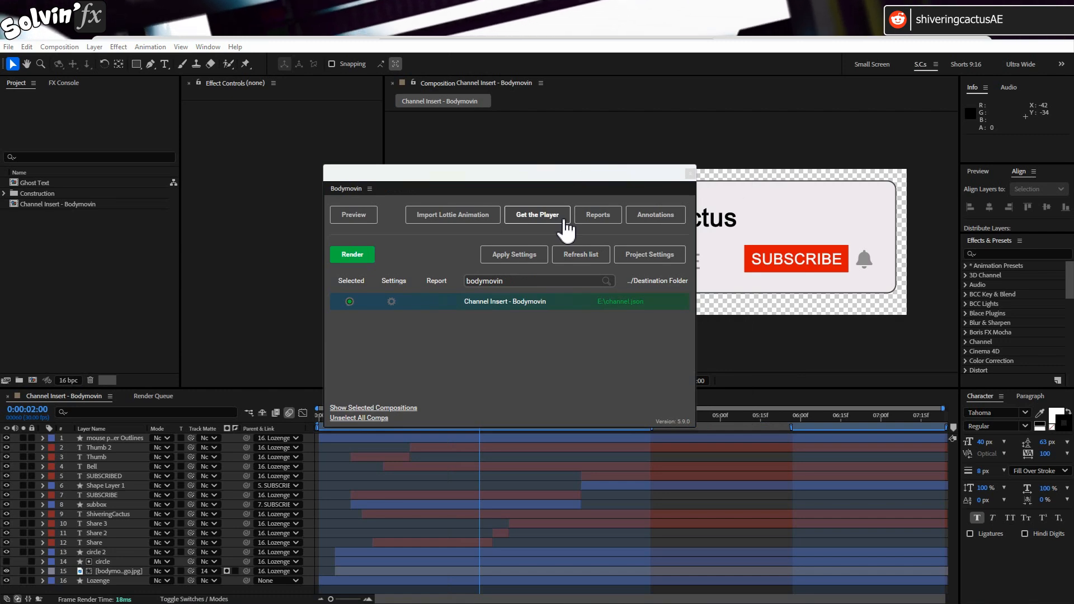
click(564, 221)
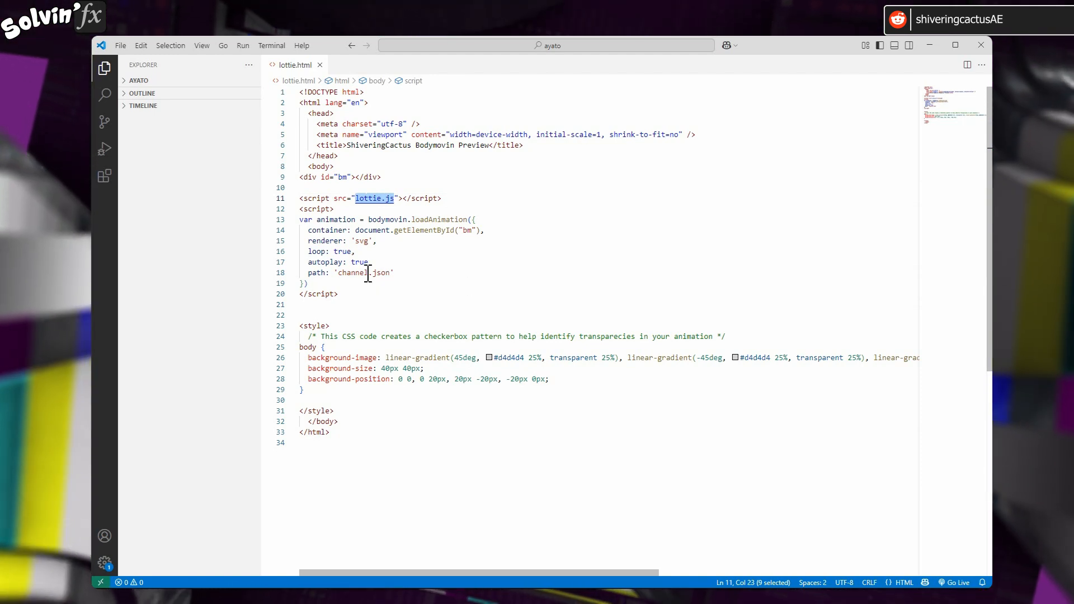
- In Visual Studio Code, check the channel.json path in lottie.html, and examine the animation in the browser preview at different window sizes
drag(338, 273, 361, 279)
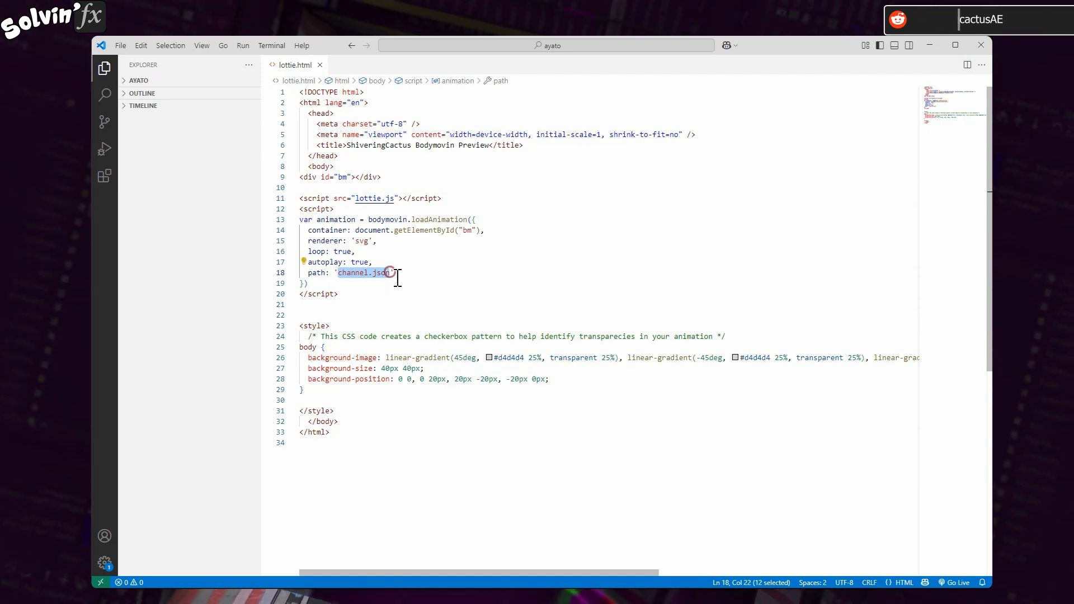
click(531, 315)
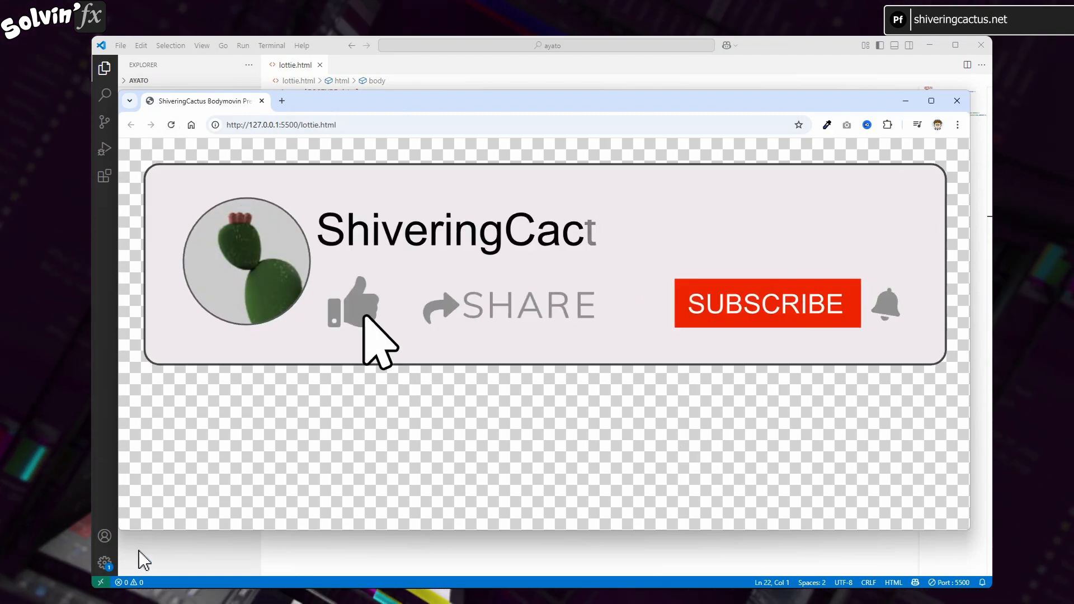
drag(124, 533, 494, 296)
drag(488, 219, 435, 224)
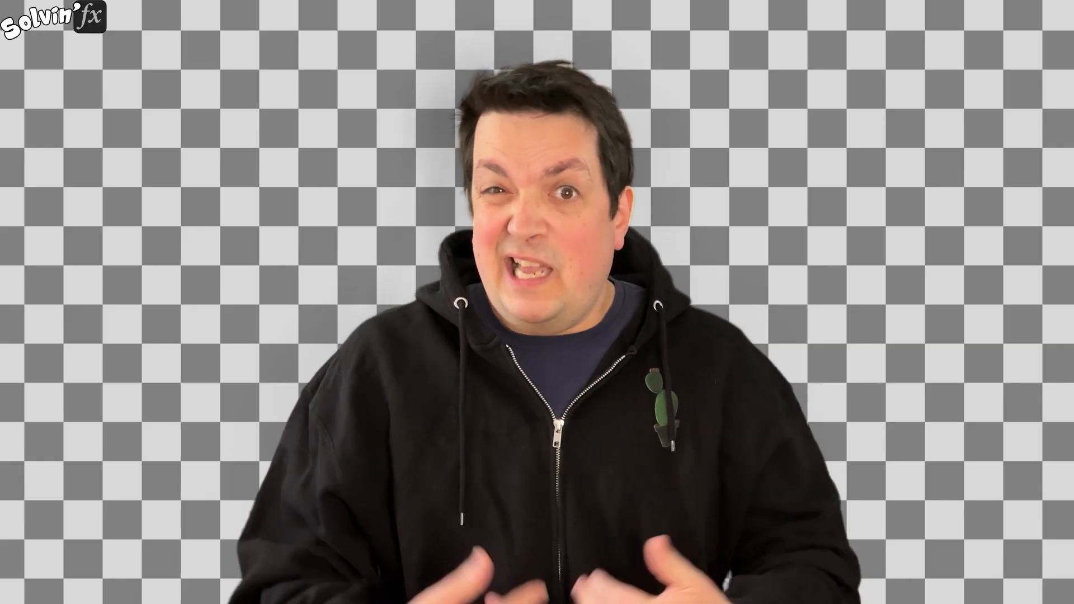